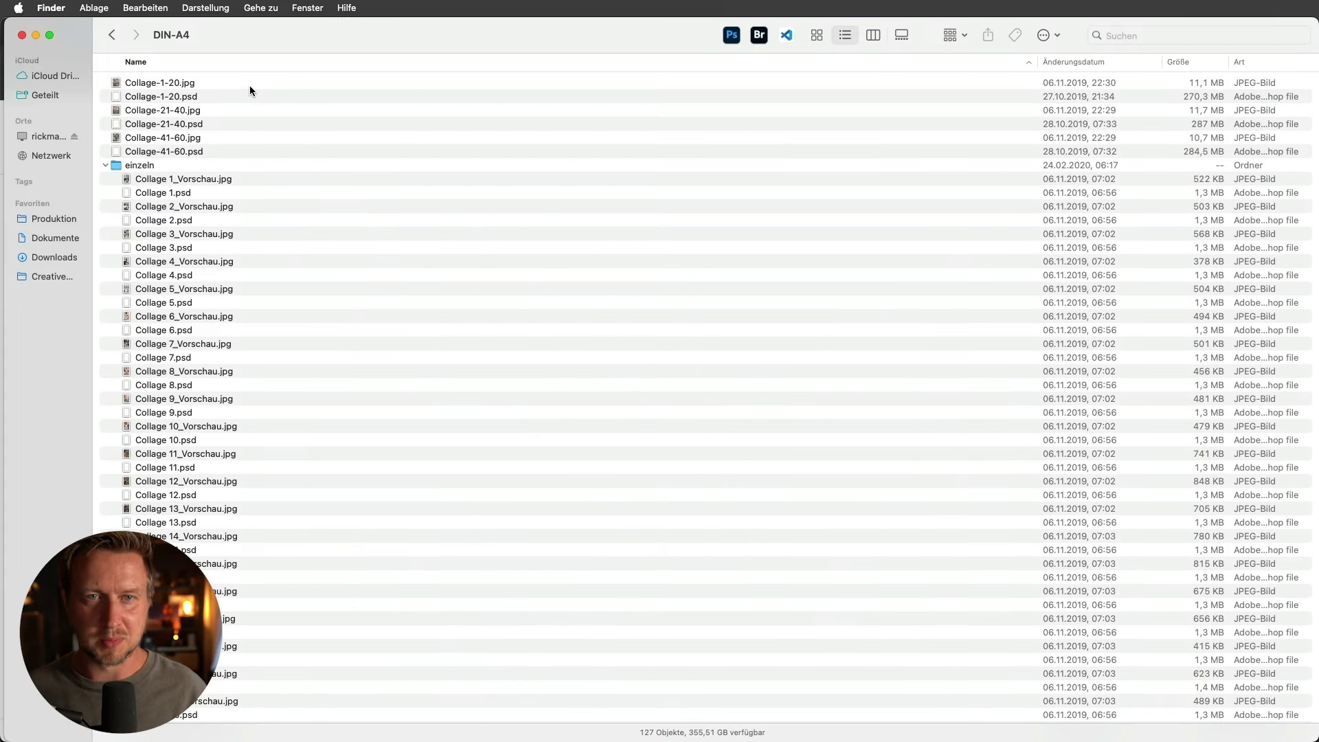
# Collapse the einzeln subfolder and select Collage-1-20.jpg in the DIN-A4 folder.
pyautogui.click(106, 164)
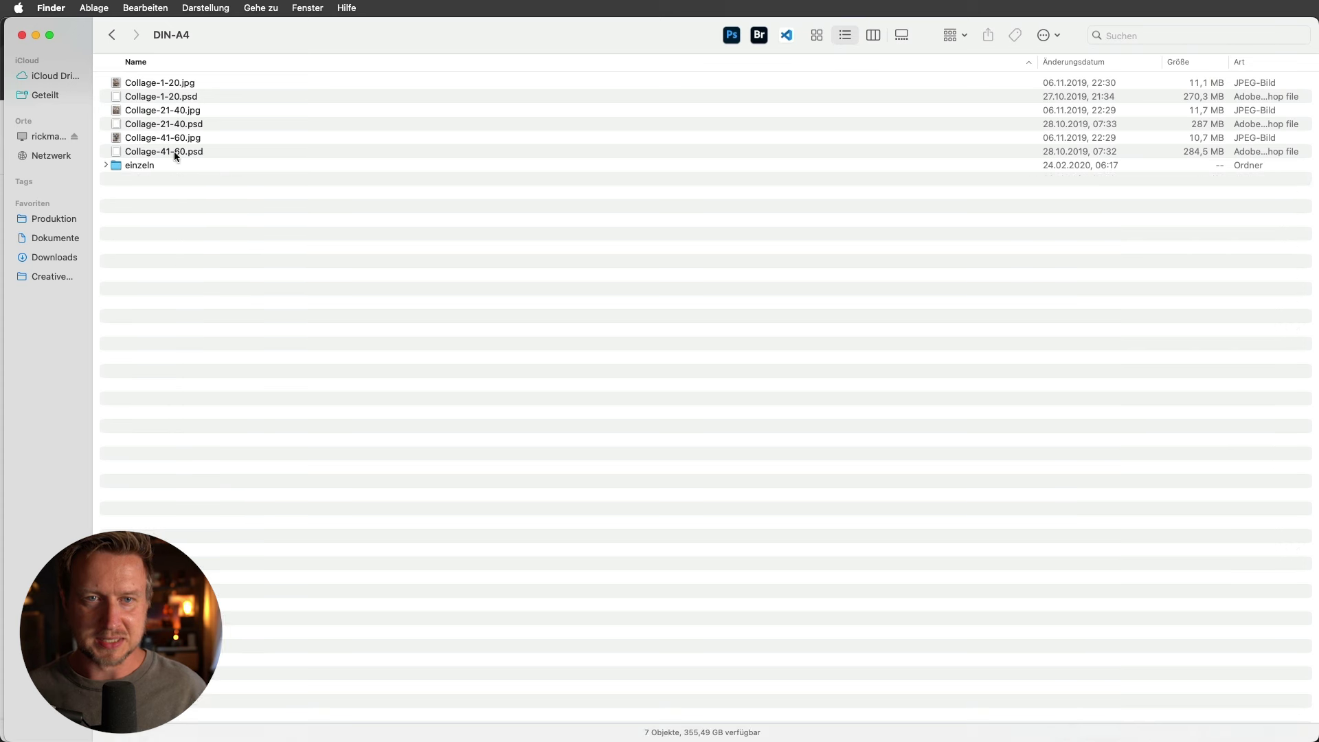
pyautogui.click(226, 86)
pyautogui.moveTo(209, 151); pyautogui.dragTo(232, 88)
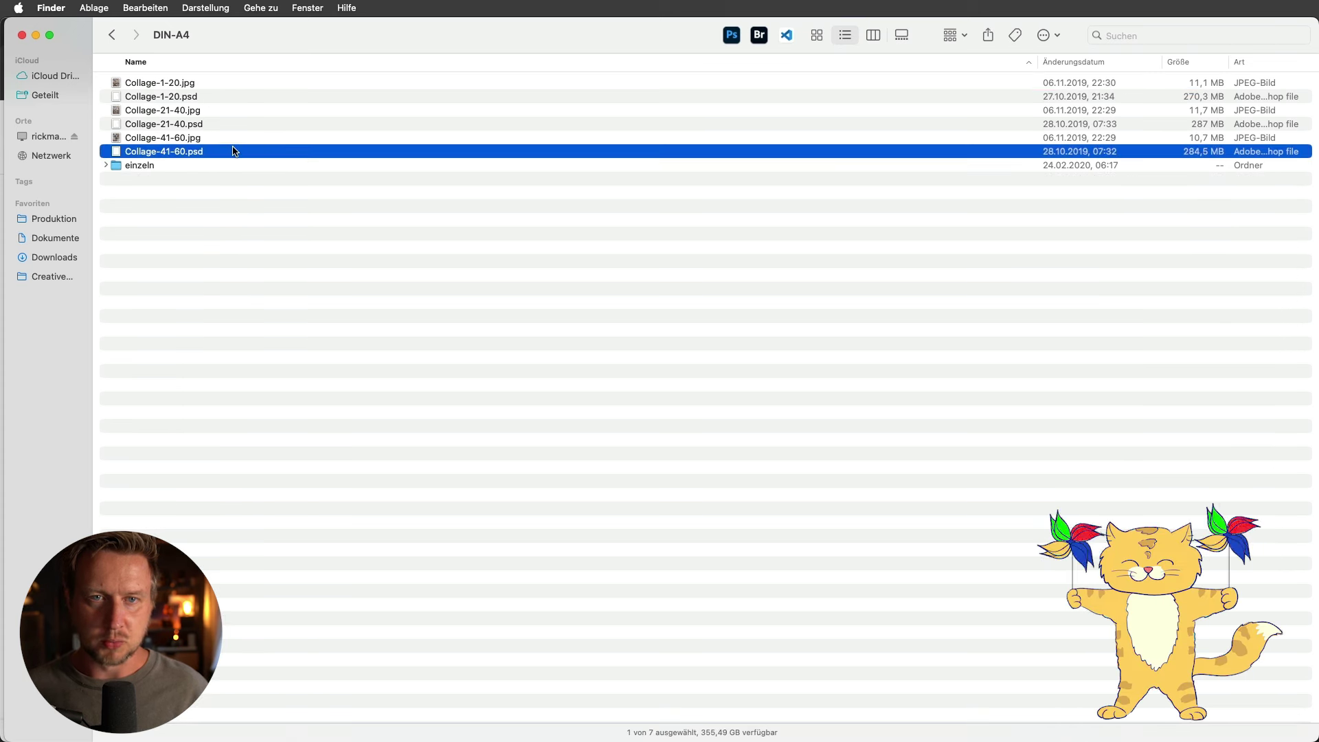
pyautogui.click(210, 83)
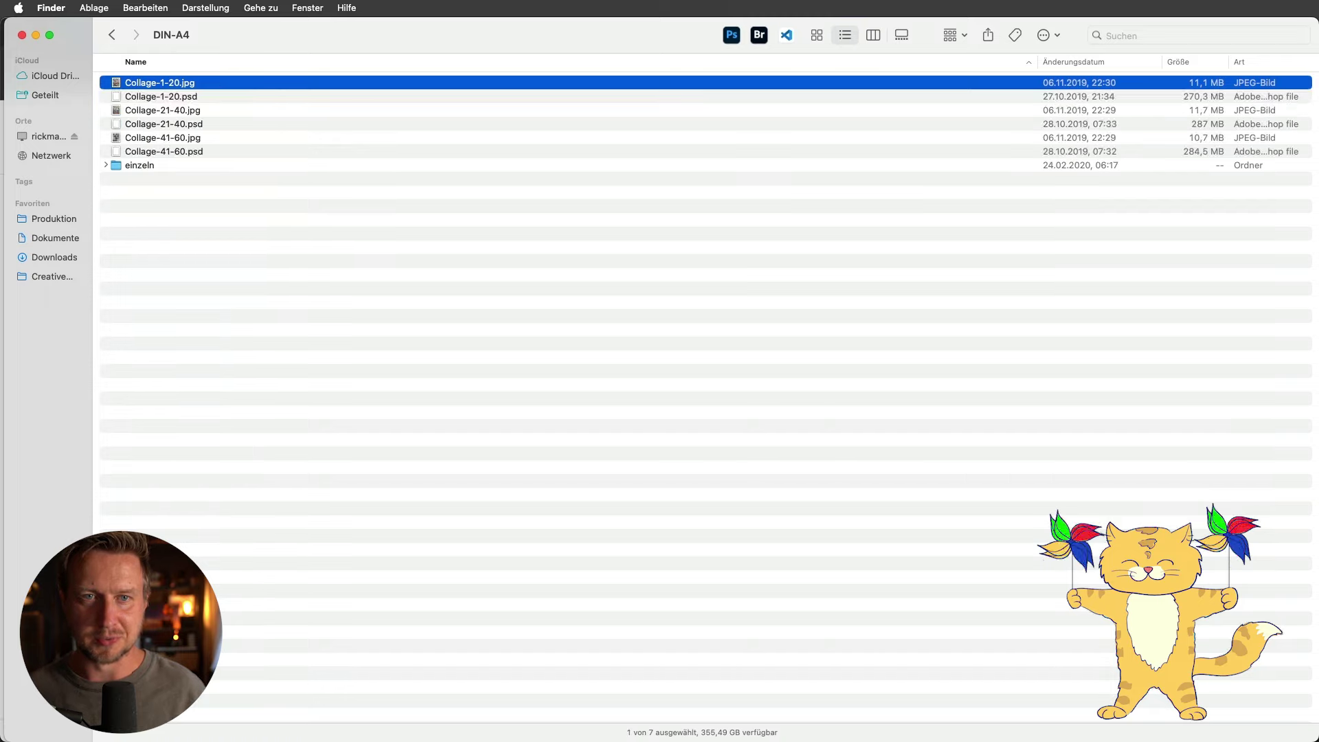
# Quick Look the Collage-1-20, Collage-21-40 and Collage-41-60 overview sheets in turn.
pyautogui.press('space')
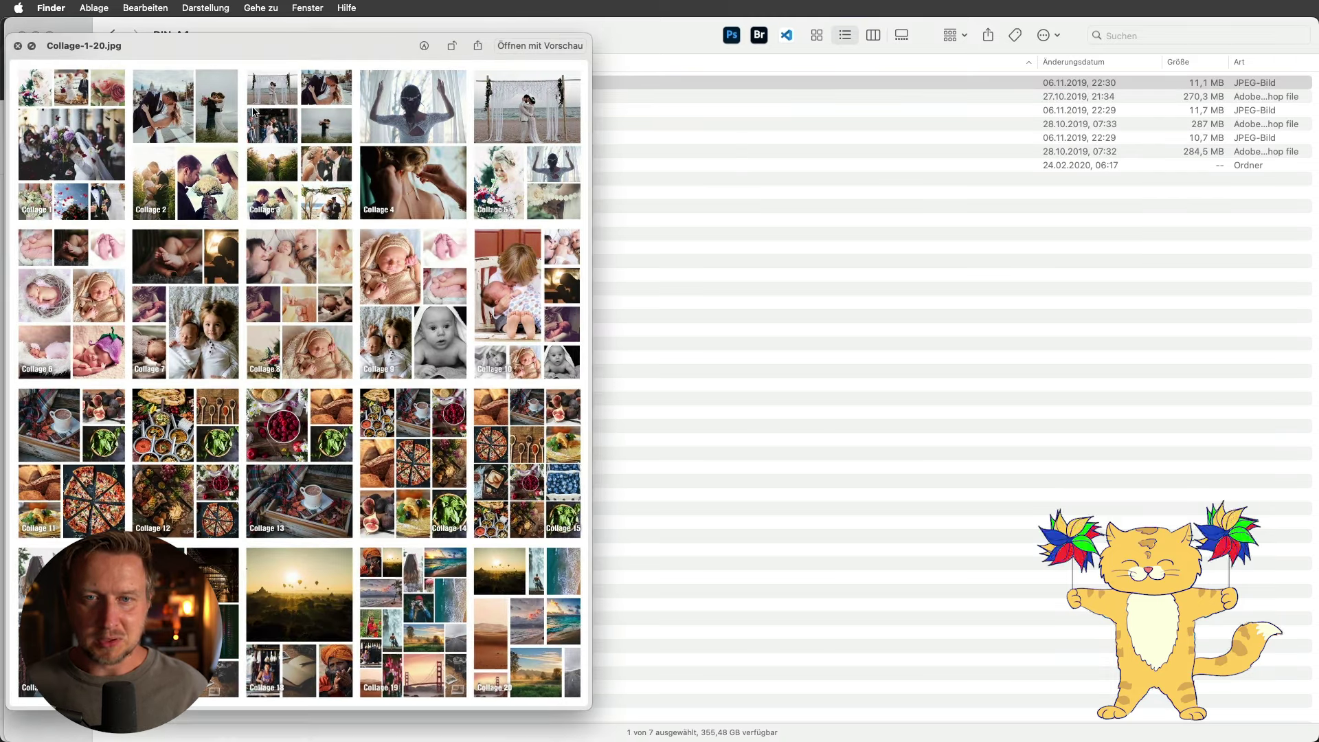
pyautogui.moveTo(272, 46); pyautogui.dragTo(412, 61)
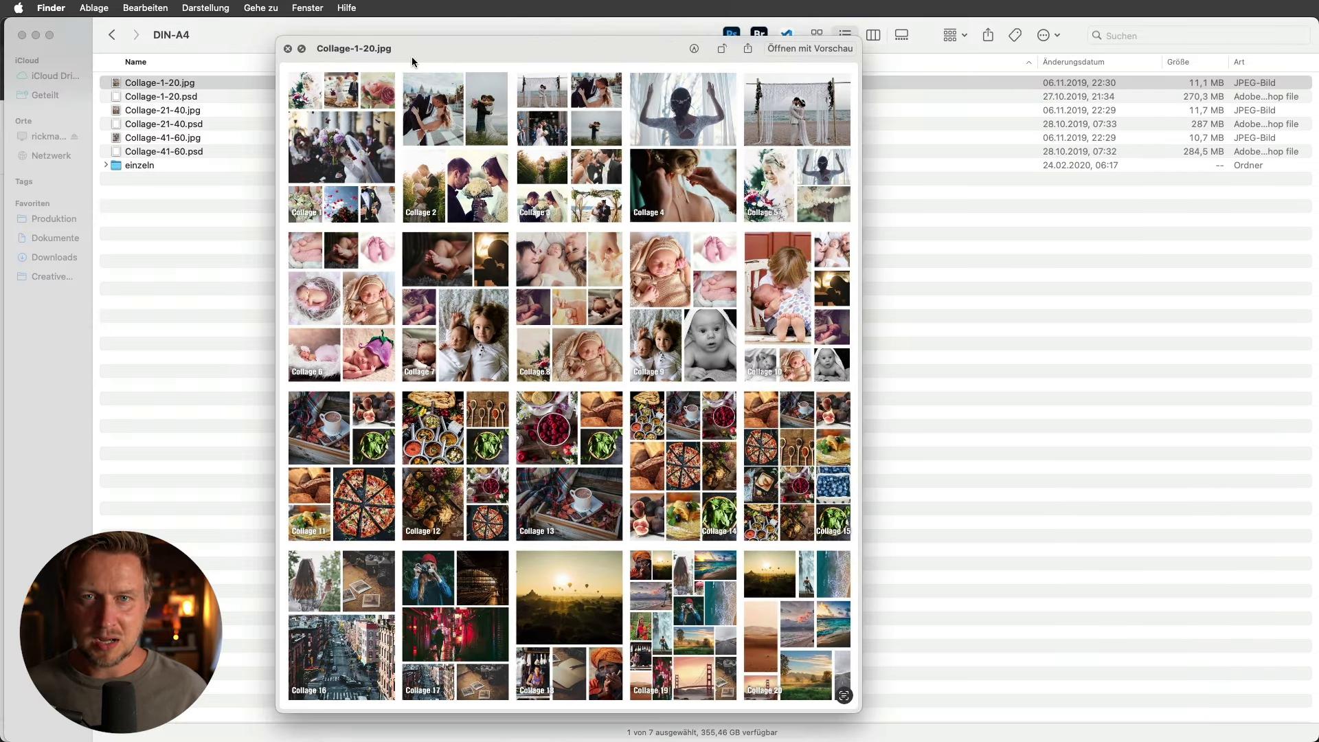
pyautogui.press('Down')
pyautogui.press('Down')
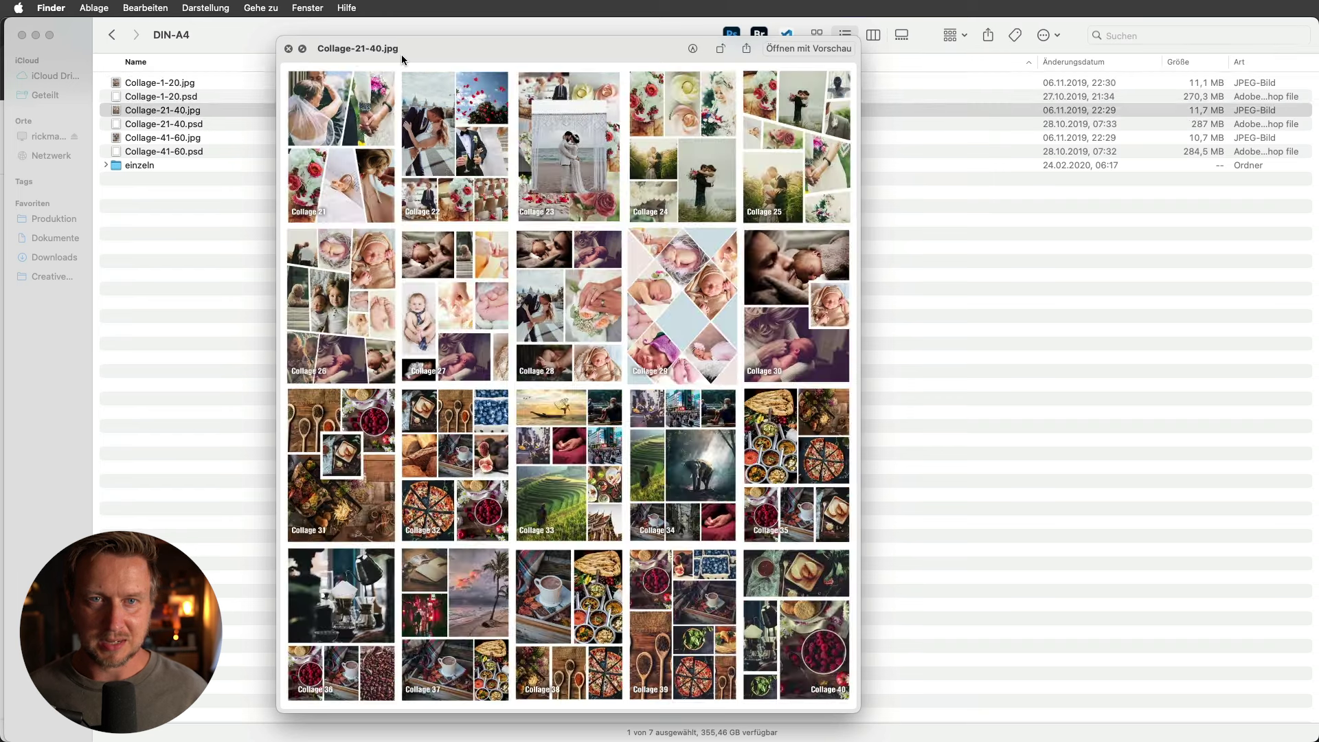
pyautogui.press('Down')
pyautogui.press('Down')
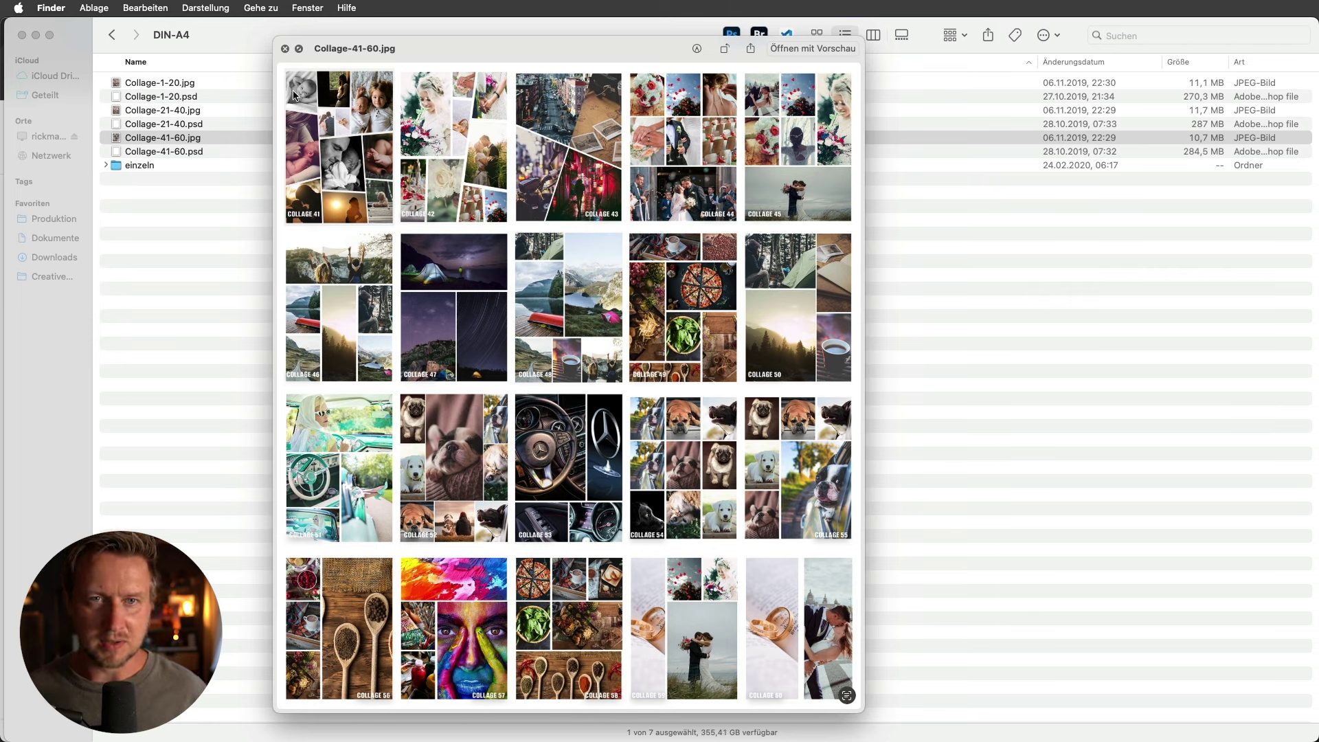
# Try previewing Collage-1-20.psd, then reopen and review the Collage-1-20.jpg sheet.
pyautogui.click(235, 97)
pyautogui.click(186, 96)
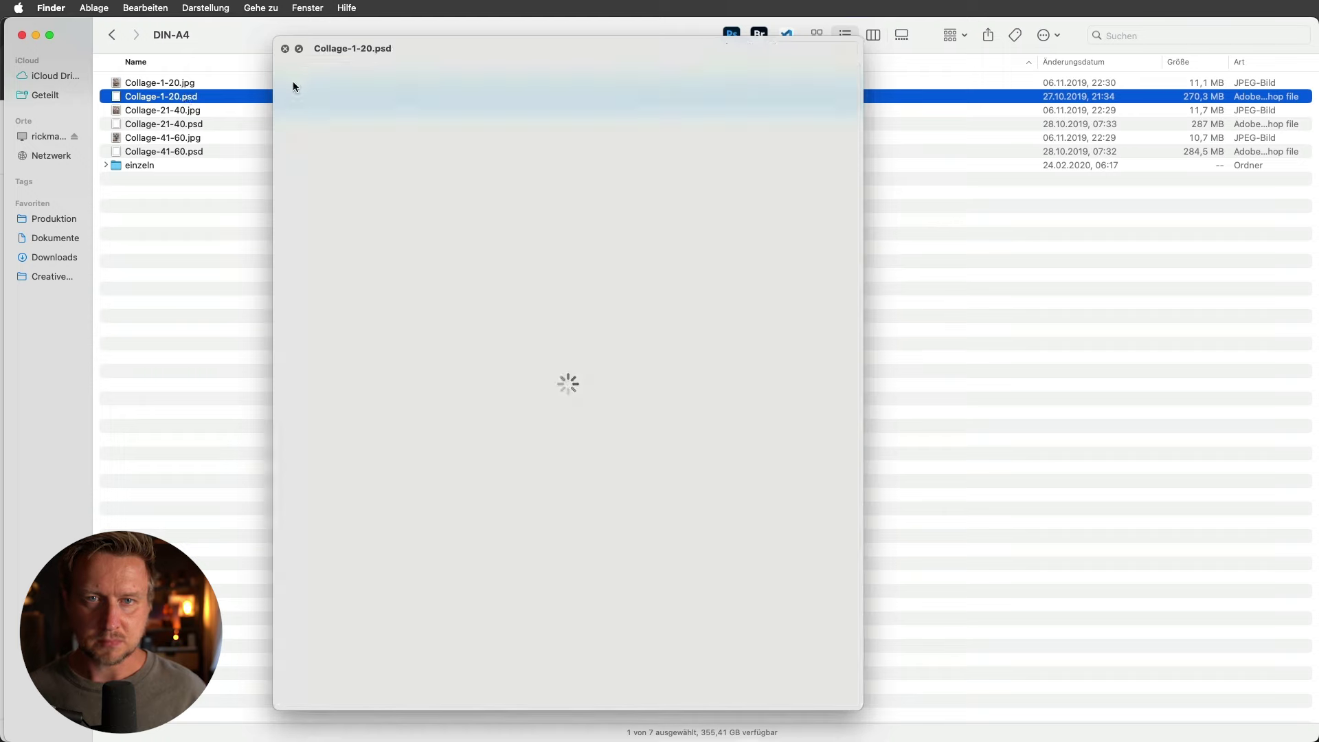
pyautogui.press('space')
pyautogui.click(165, 87)
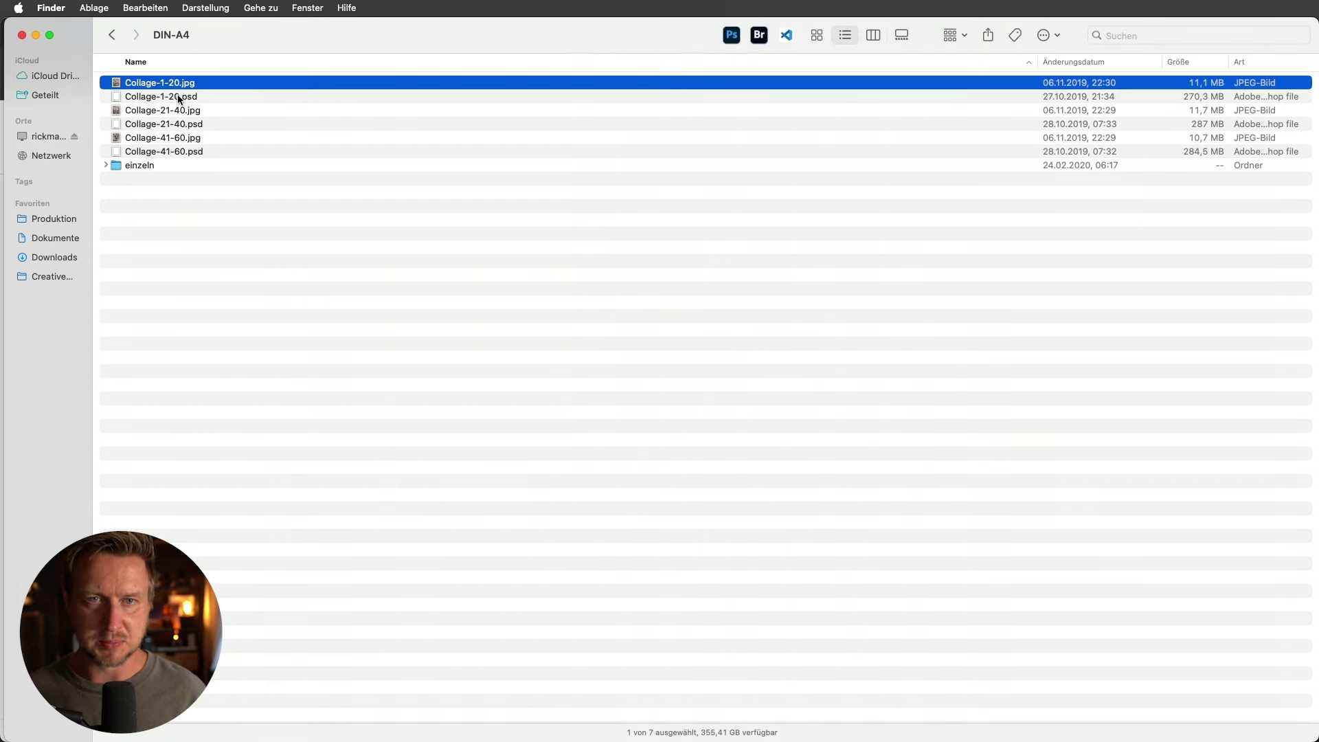
pyautogui.press('space')
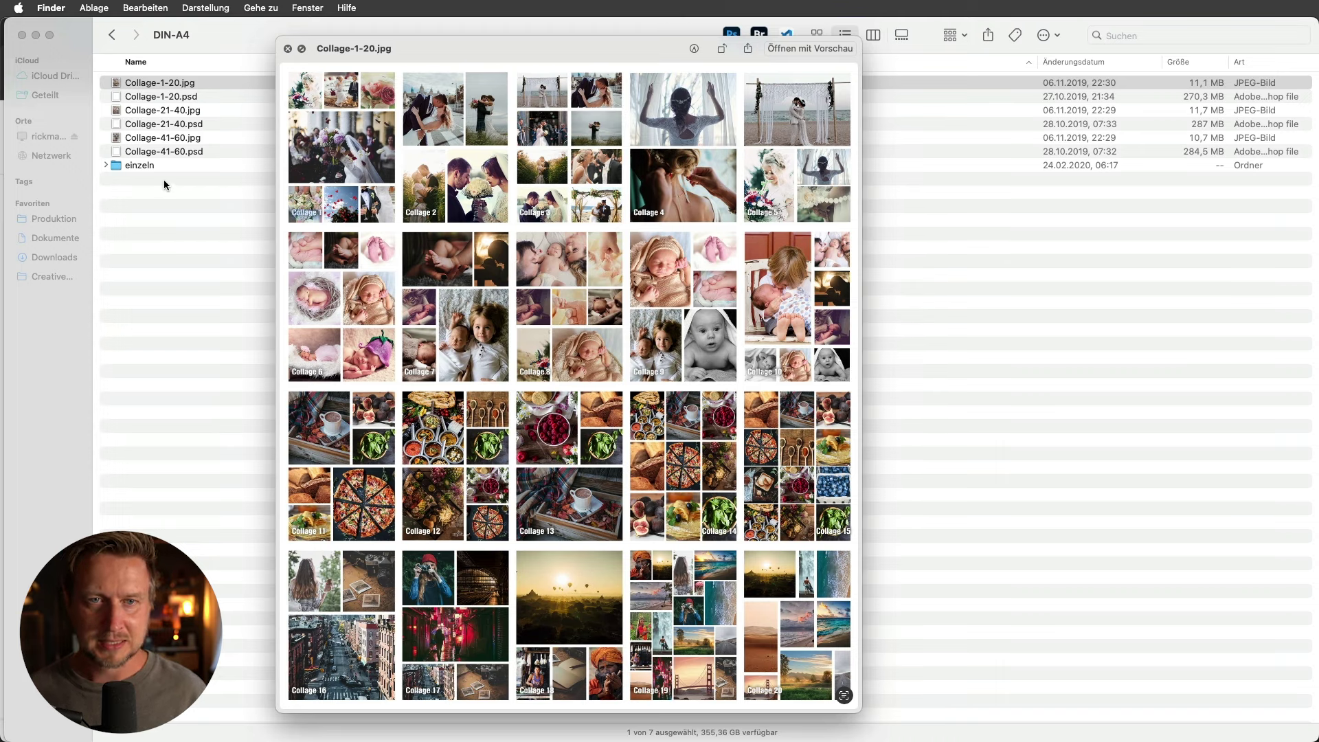
pyautogui.press('space')
# Preview Collage 1_Vorschau.jpg in einzeln, then open Collage 1.psd in Photoshop.
pyautogui.click(105, 165)
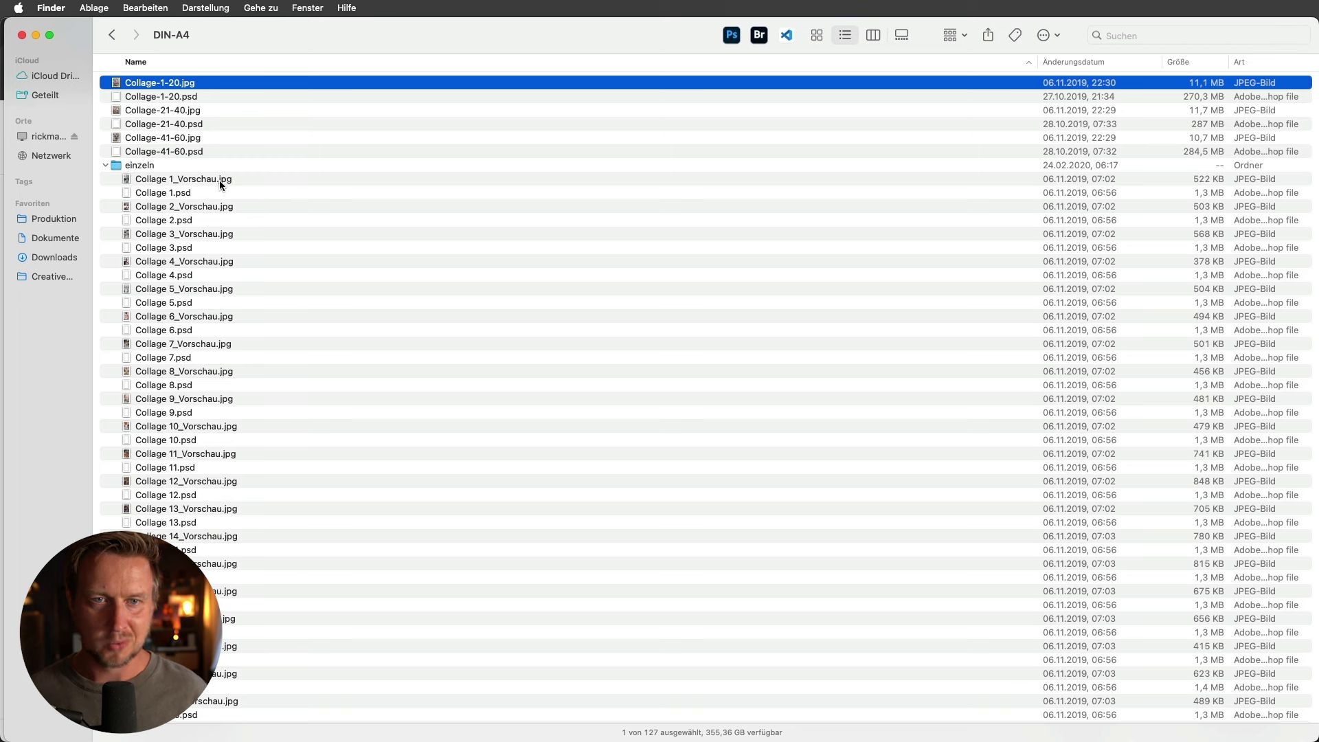
pyautogui.click(220, 179)
pyautogui.press('space')
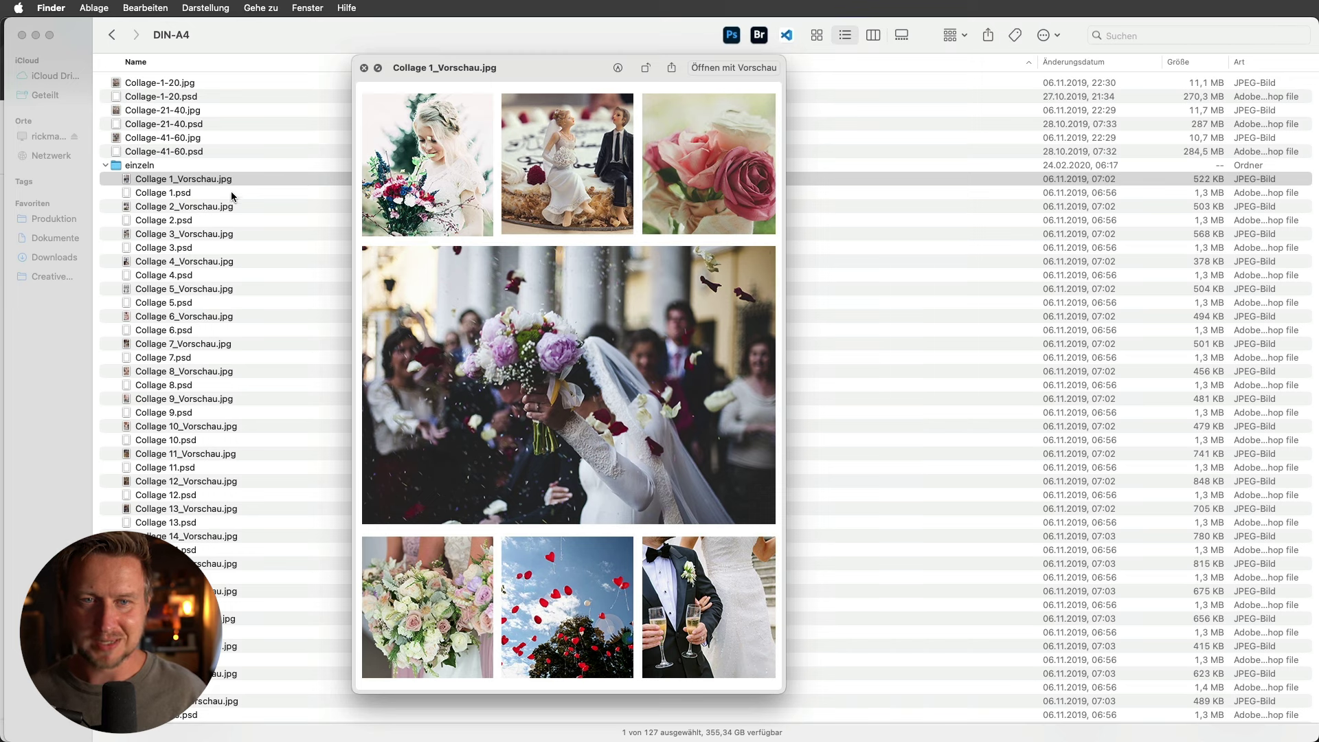
pyautogui.press('space')
pyautogui.click(188, 195)
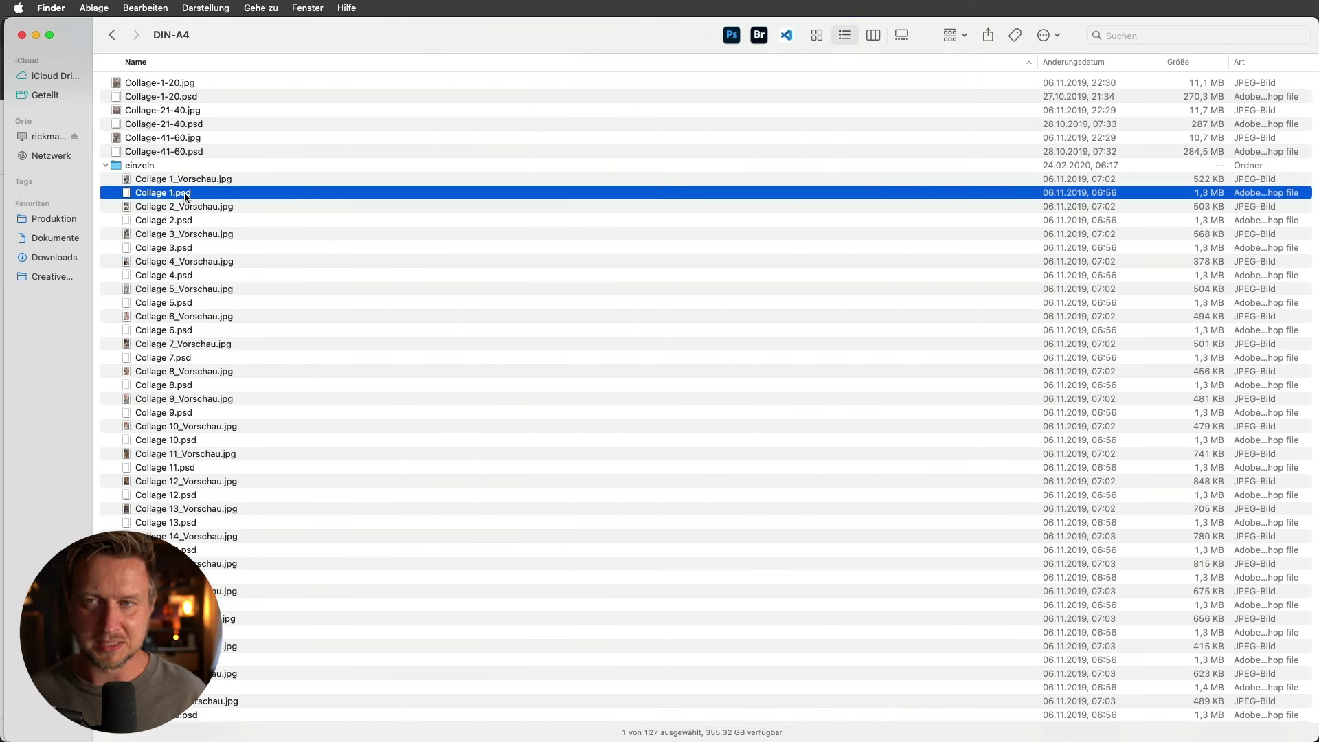
pyautogui.moveTo(185, 196); pyautogui.dragTo(731, 35)
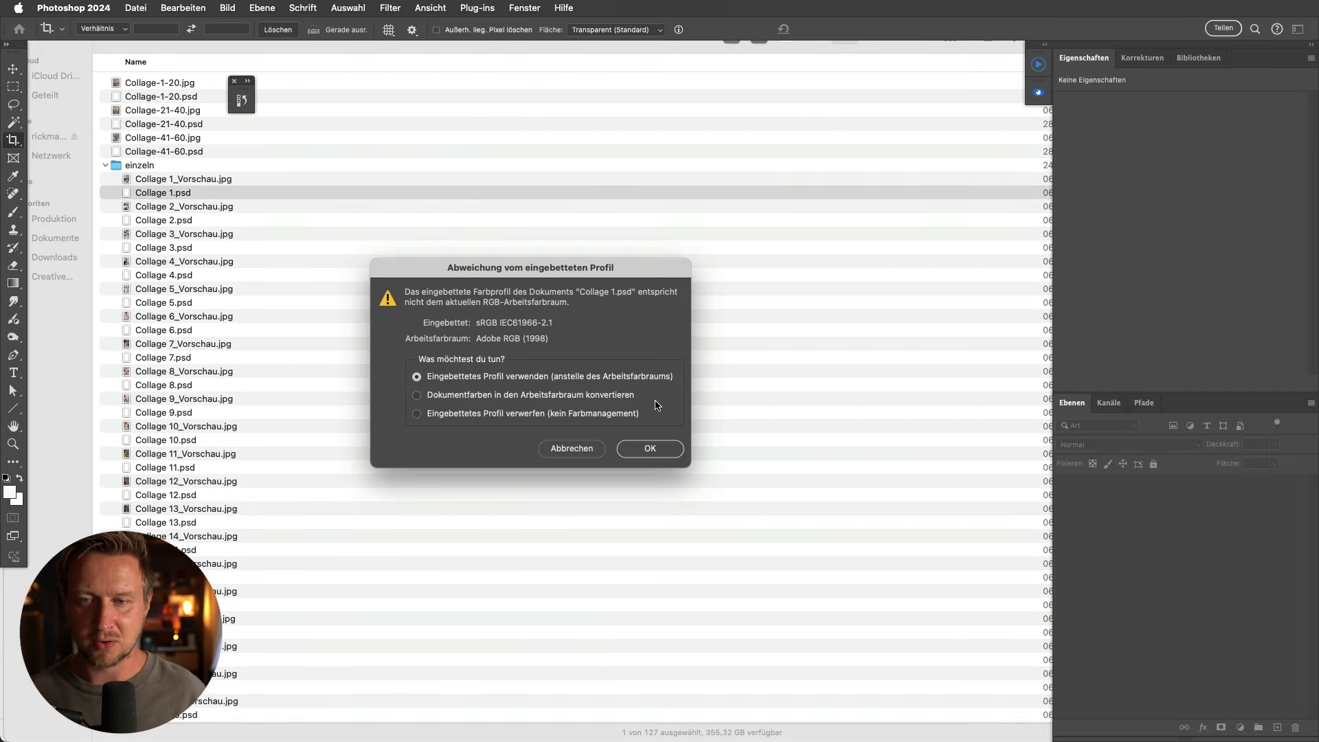
# Keep the embedded profile, switch to the Move tool, hide panels, and show the photo folder.
pyautogui.click(660, 450)
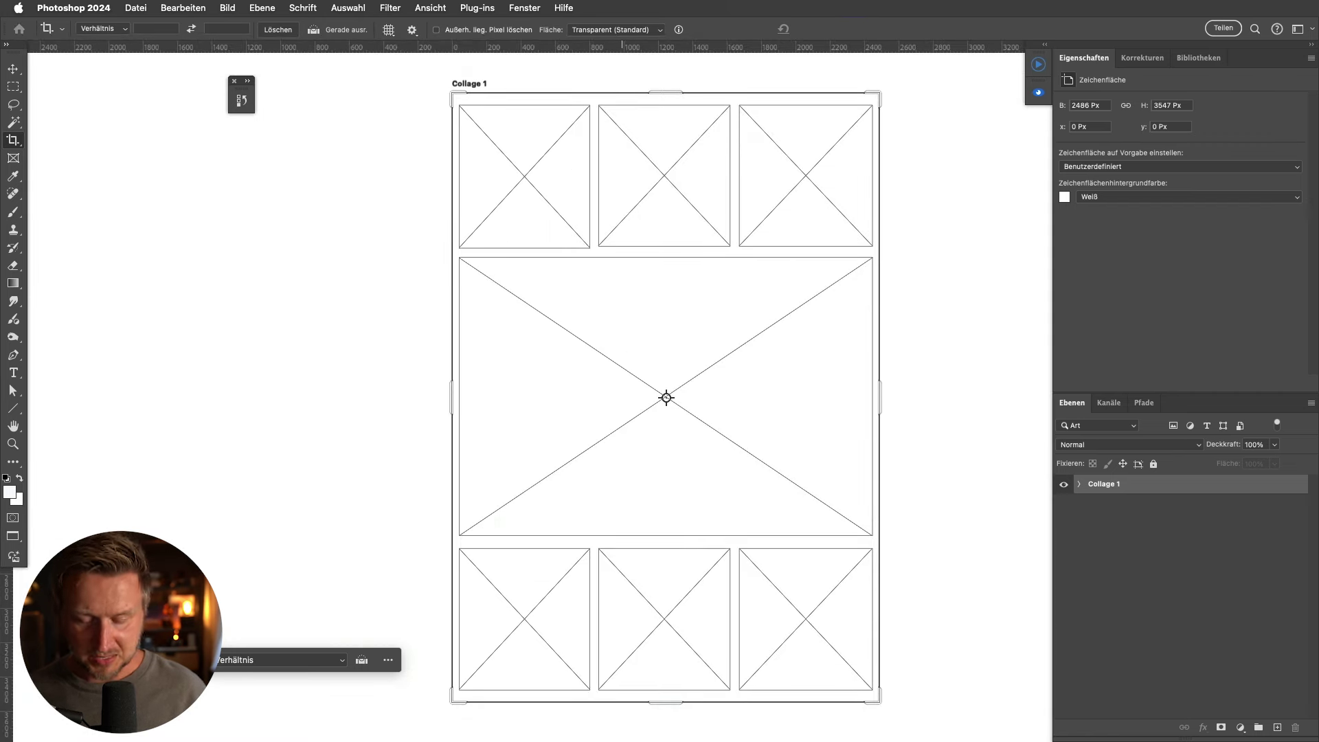
pyautogui.press('v')
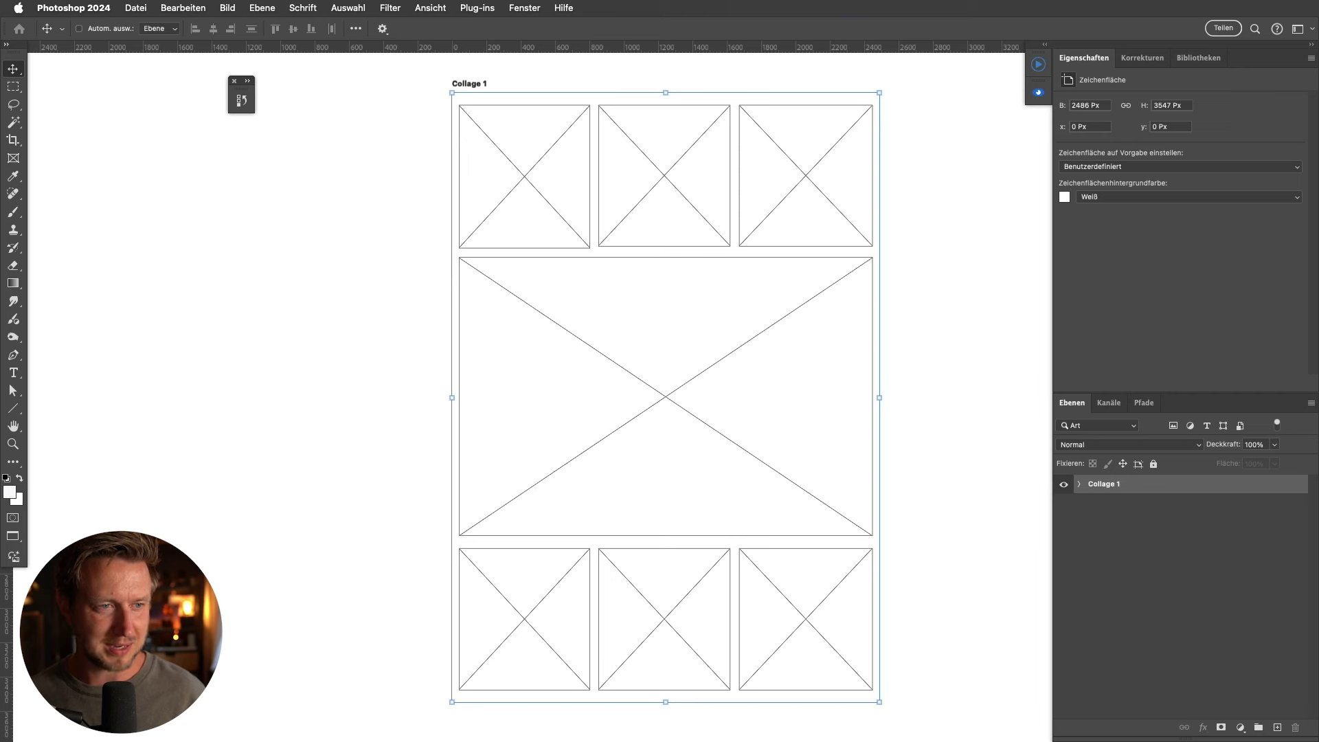
pyautogui.press('Tab')
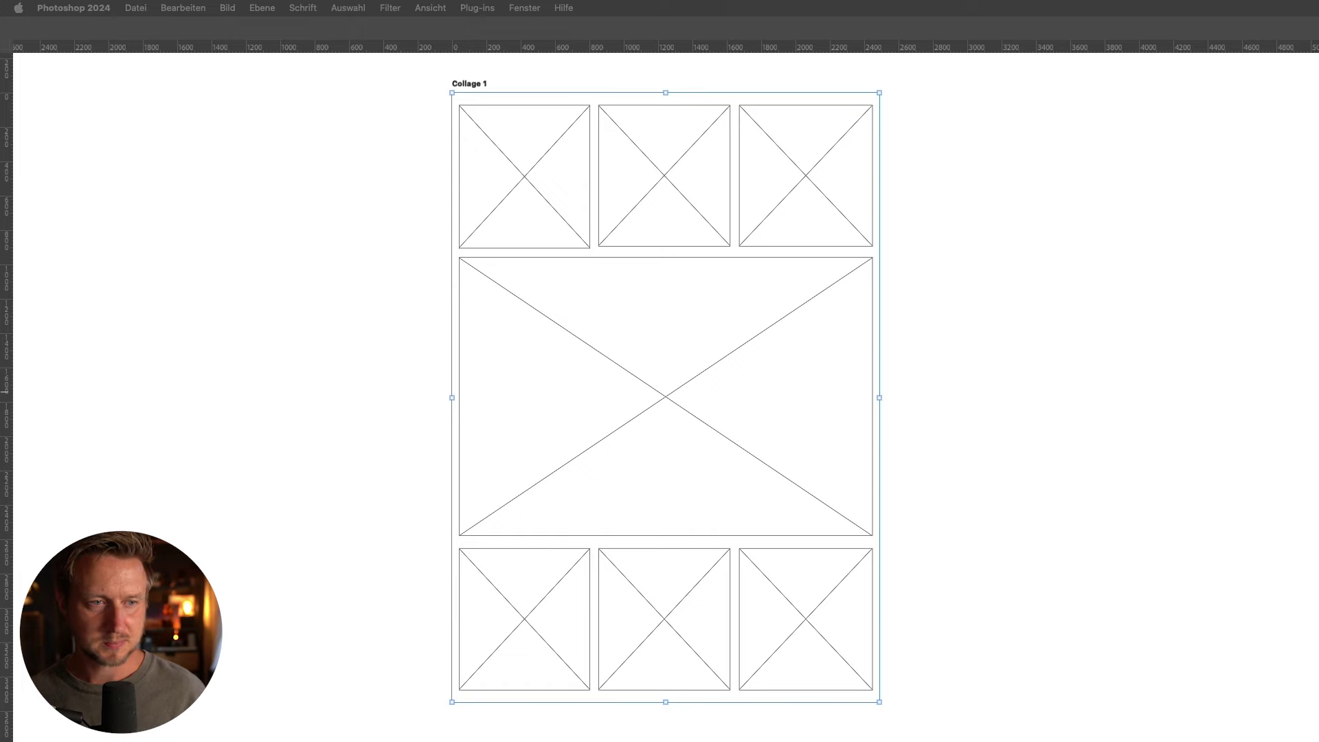
pyautogui.press('super+Tab')
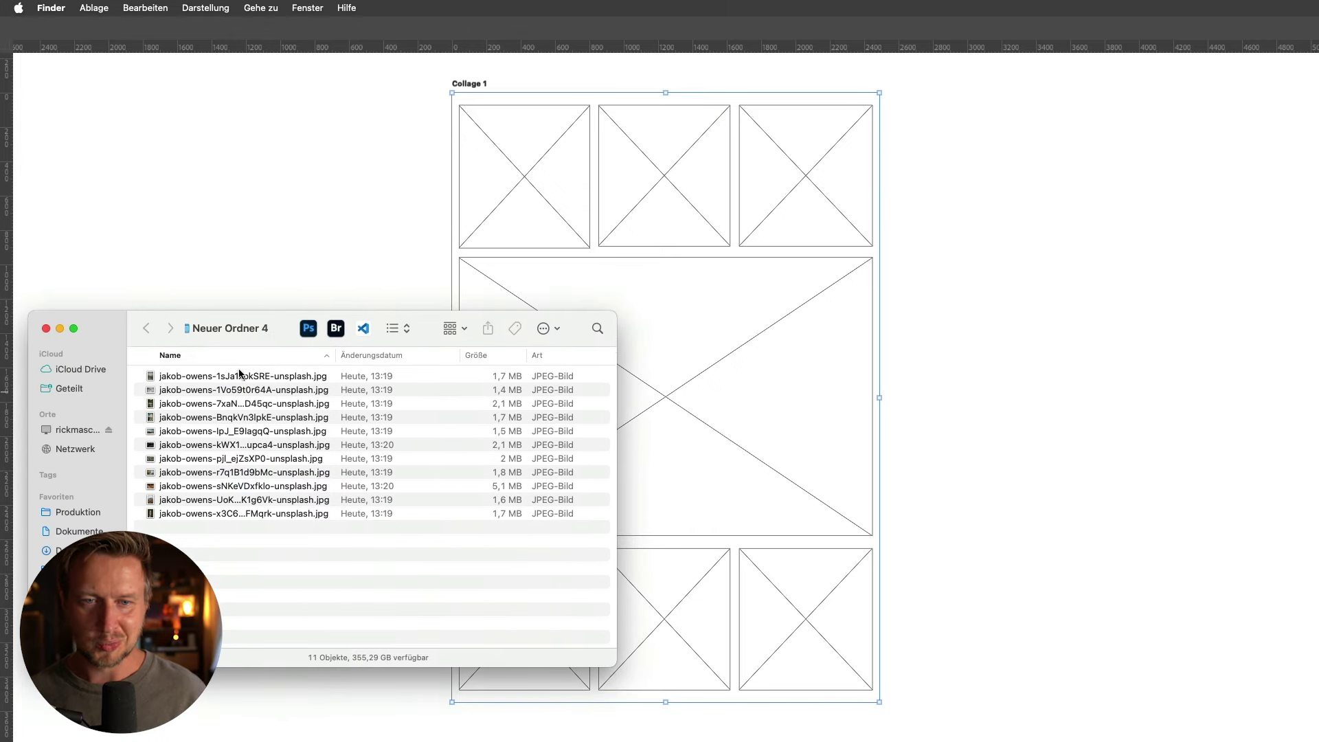
# Place travel photos into the Collage 1 frames, with the orange photo bottom-middle.
pyautogui.moveTo(242, 377); pyautogui.dragTo(542, 191)
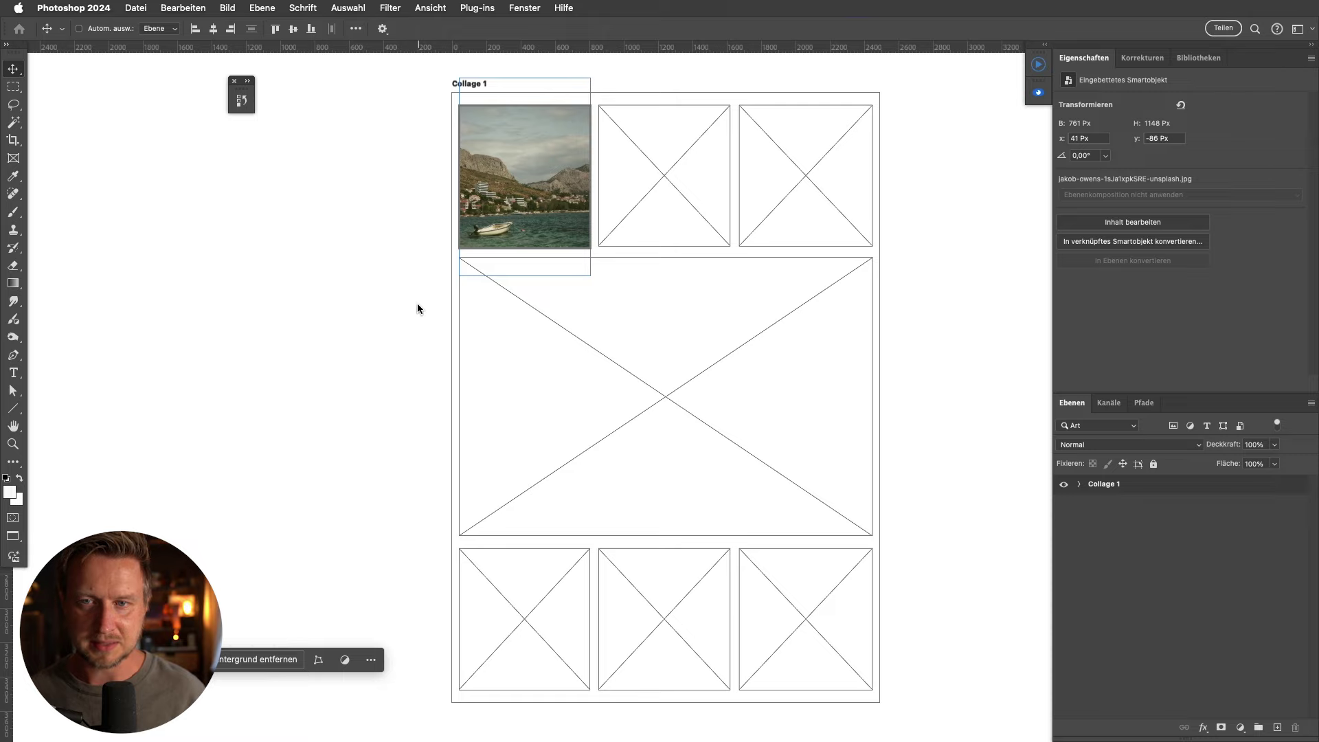
pyautogui.press('super+Tab')
pyautogui.press('super+Tab')
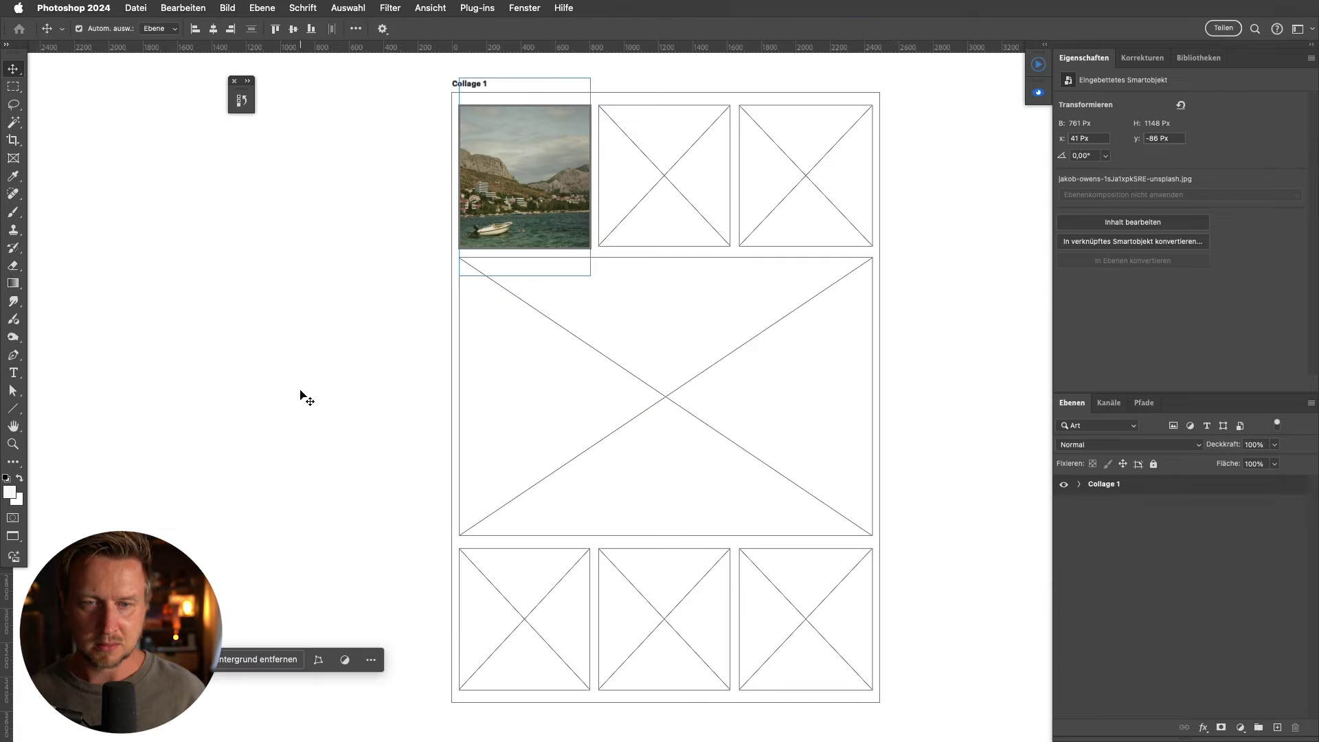
pyautogui.press('super+Tab')
pyautogui.moveTo(242, 389)
pyautogui.mouseDown()
pyautogui.moveTo(278, 302)
pyautogui.moveTo(655, 186)
pyautogui.moveTo(805, 176)
pyautogui.moveTo(577, 362)
pyautogui.moveTo(535, 598)
pyautogui.mouseUp()
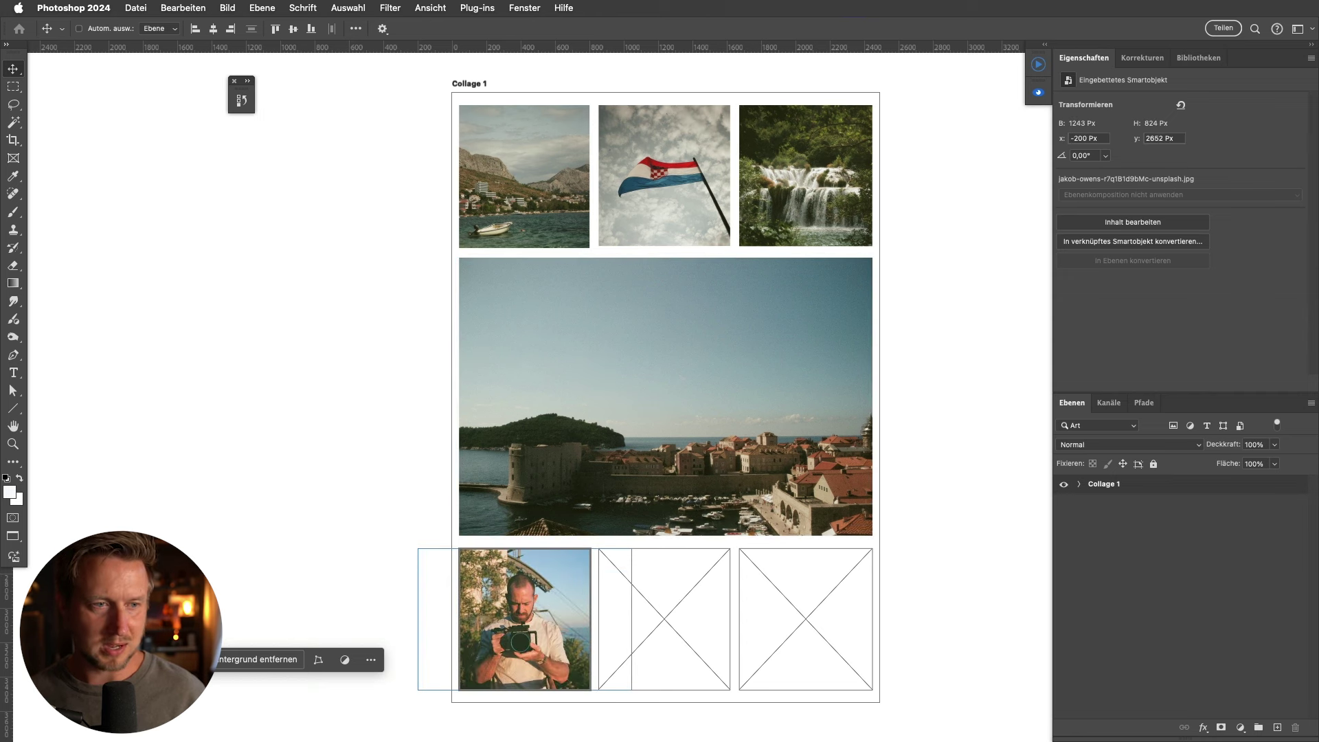
pyautogui.press('Tab')
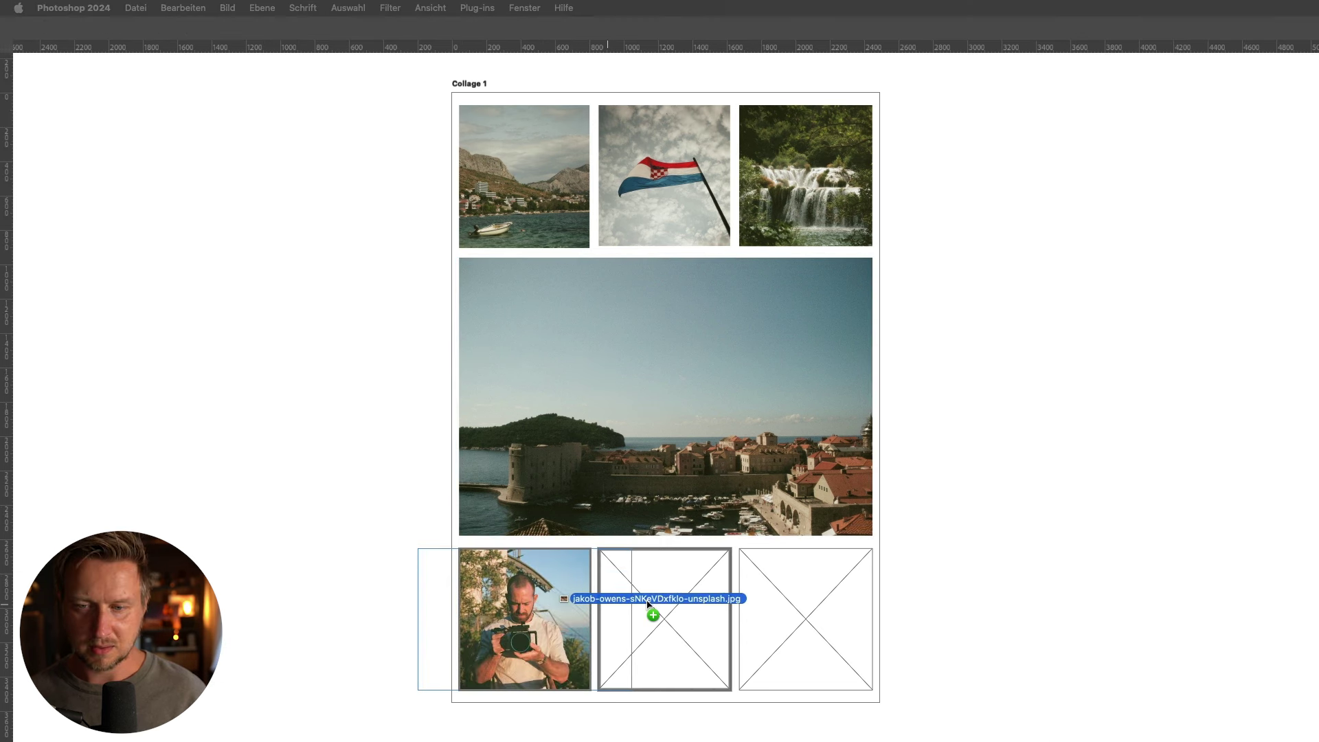
pyautogui.moveTo(524, 619); pyautogui.dragTo(811, 632)
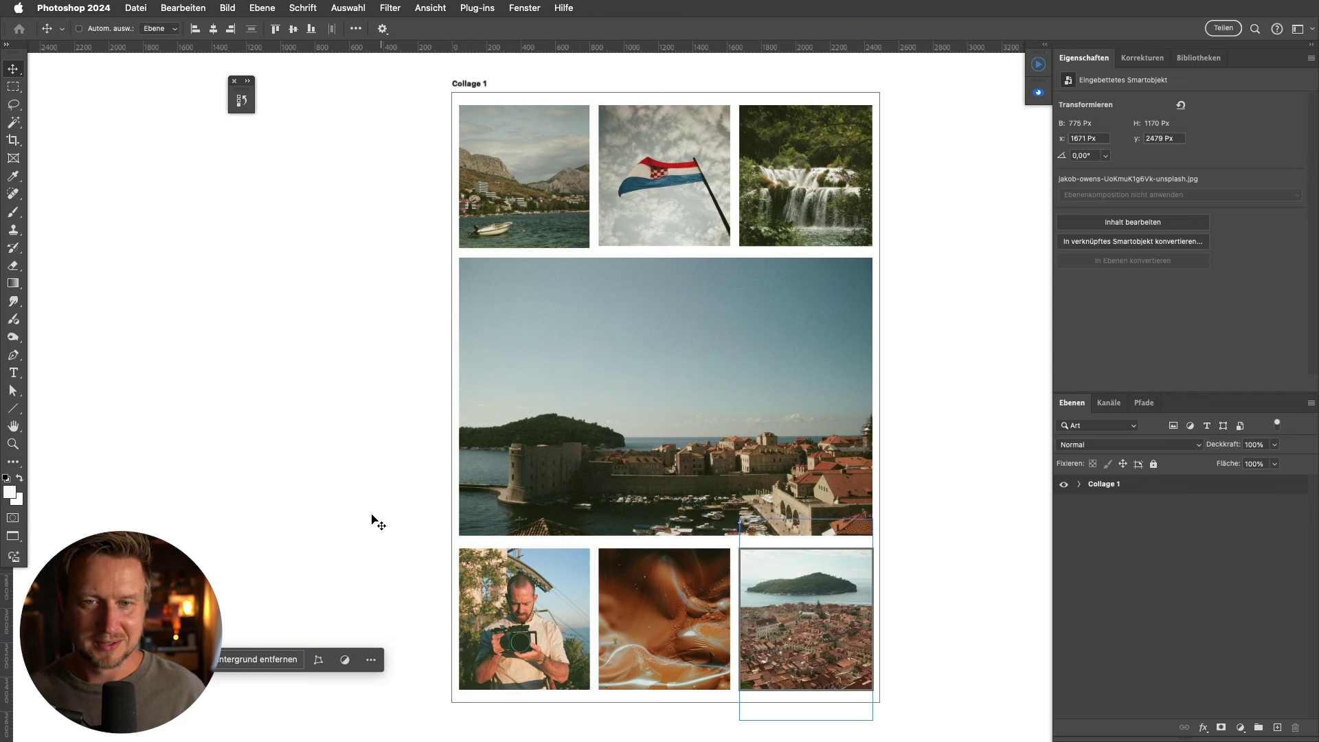
pyautogui.press('super+Tab')
pyautogui.click(110, 370)
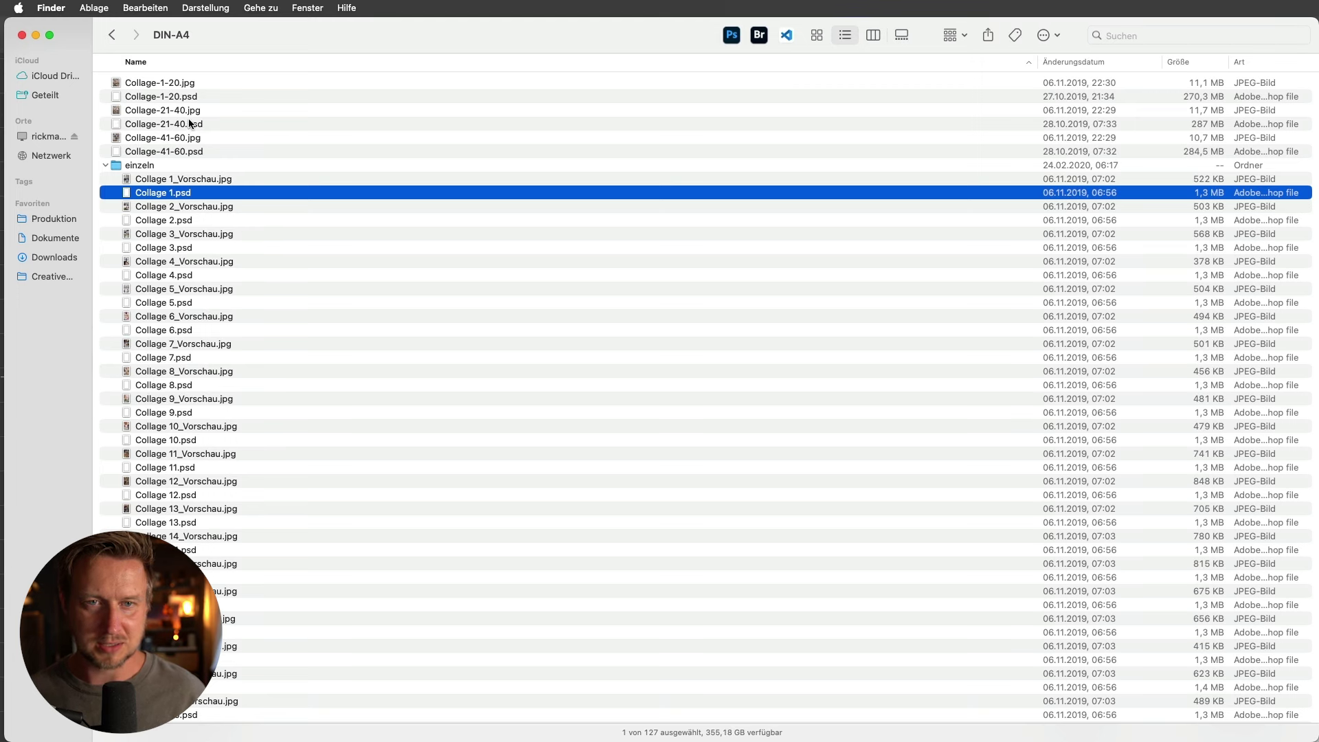
# Quick Look the Collage 2 layout and the following templates up to Collage 13.
pyautogui.click(192, 204)
pyautogui.press('space')
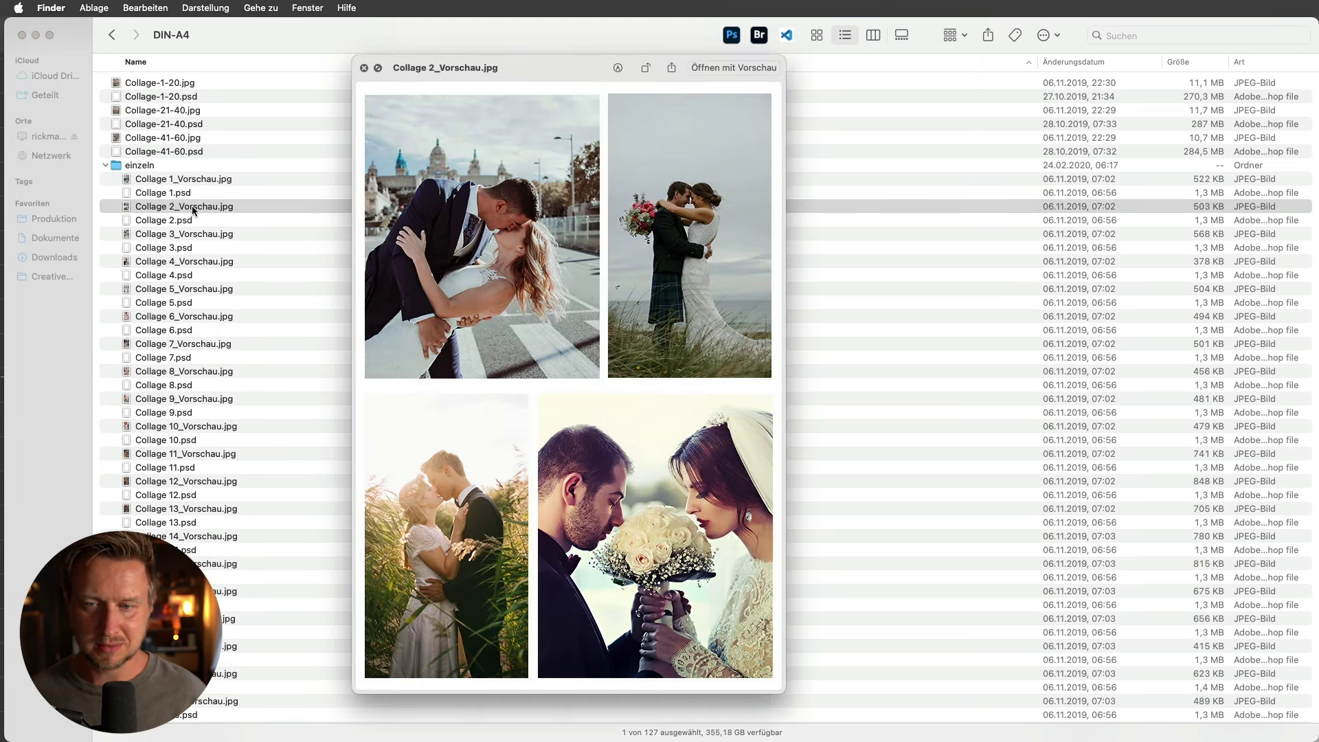
pyautogui.press('Down')
pyautogui.press('Down')
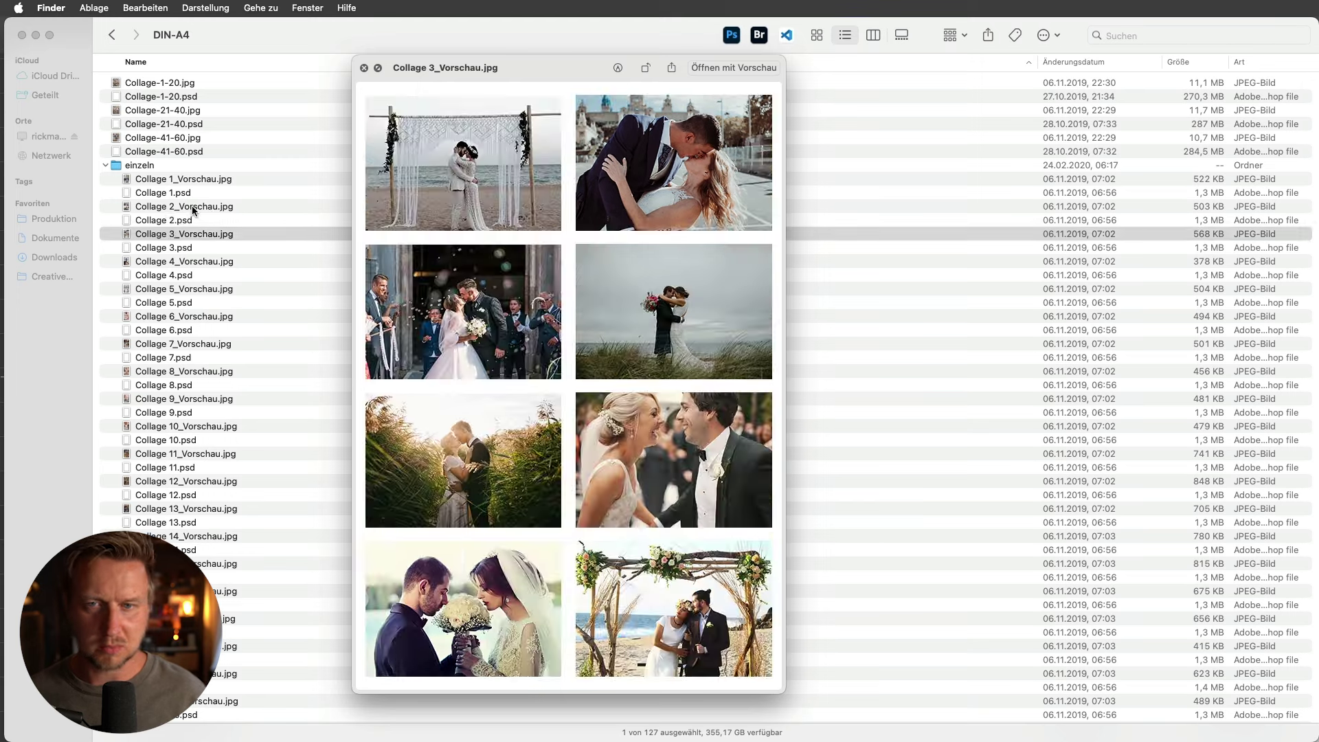
pyautogui.press('Down')
pyautogui.press('Down')
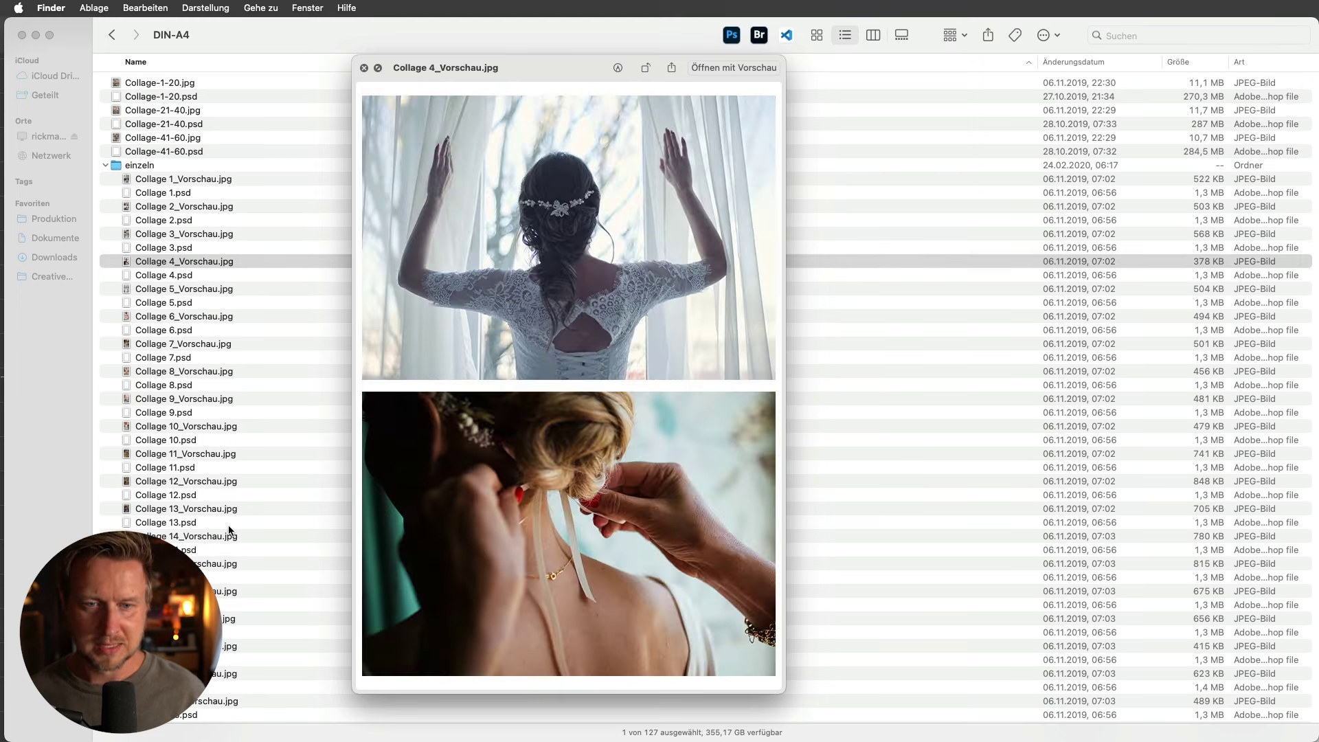
pyautogui.click(251, 509)
pyautogui.press('Down')
pyautogui.press('Down')
pyautogui.press('Down')
pyautogui.press('Down')
pyautogui.press('Down')
pyautogui.press('Down')
pyautogui.press('space')
# Preview the Collage 27, Collage 32 and Collage 37 layouts.
pyautogui.scroll(-10, 263, 516)
pyautogui.scroll(-2, 266, 519)
pyautogui.click(258, 486)
pyautogui.press('space')
pyautogui.click(265, 619)
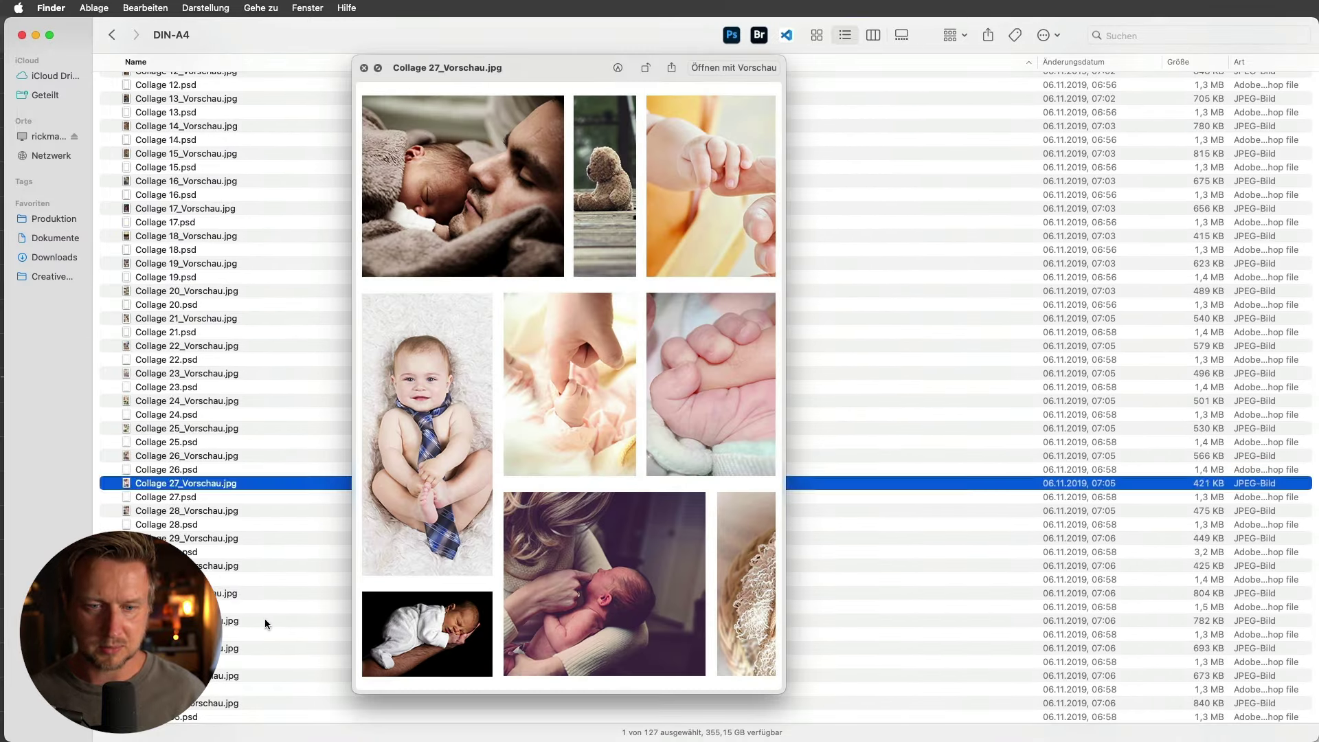
pyautogui.scroll(-5, 274, 610)
pyautogui.scroll(-2, 274, 610)
pyautogui.click(262, 542)
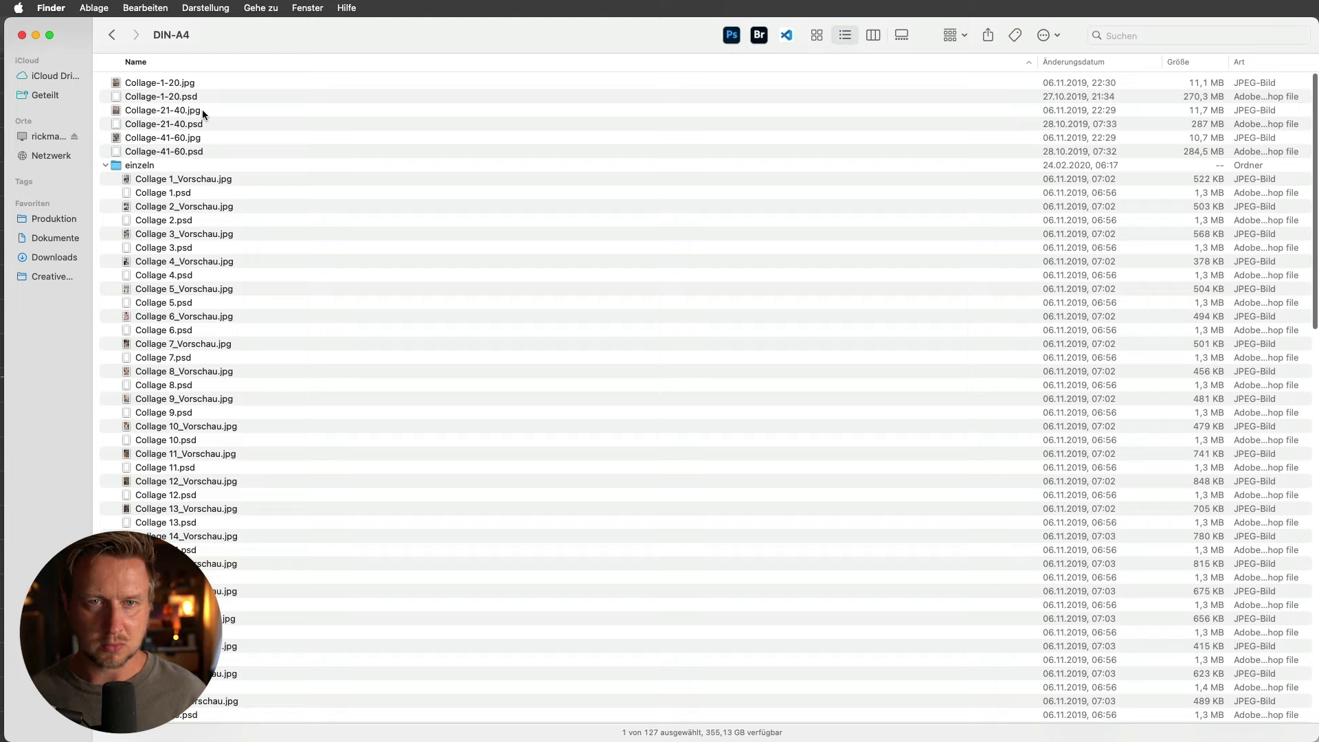
# Preview the Collage-21-40.jpg overview sheet.
pyautogui.click(202, 111)
pyautogui.press('space')
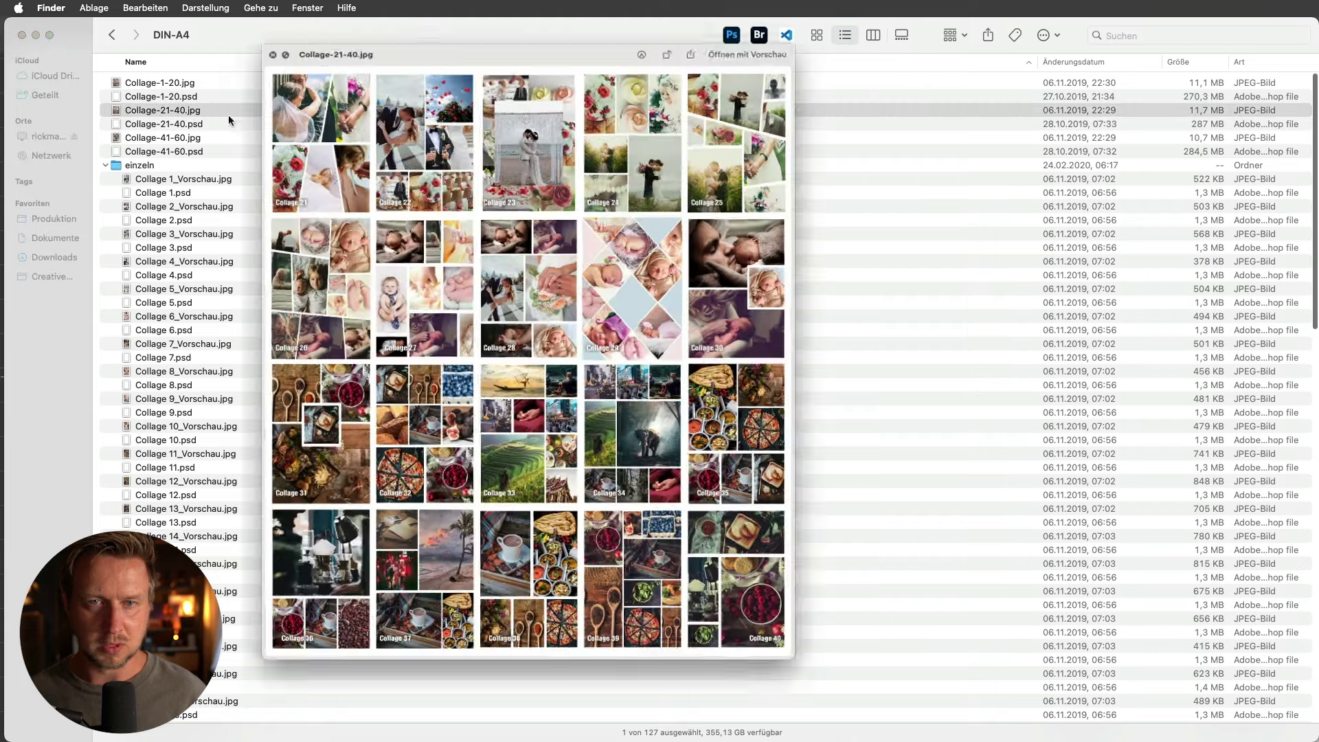
pyautogui.press('space')
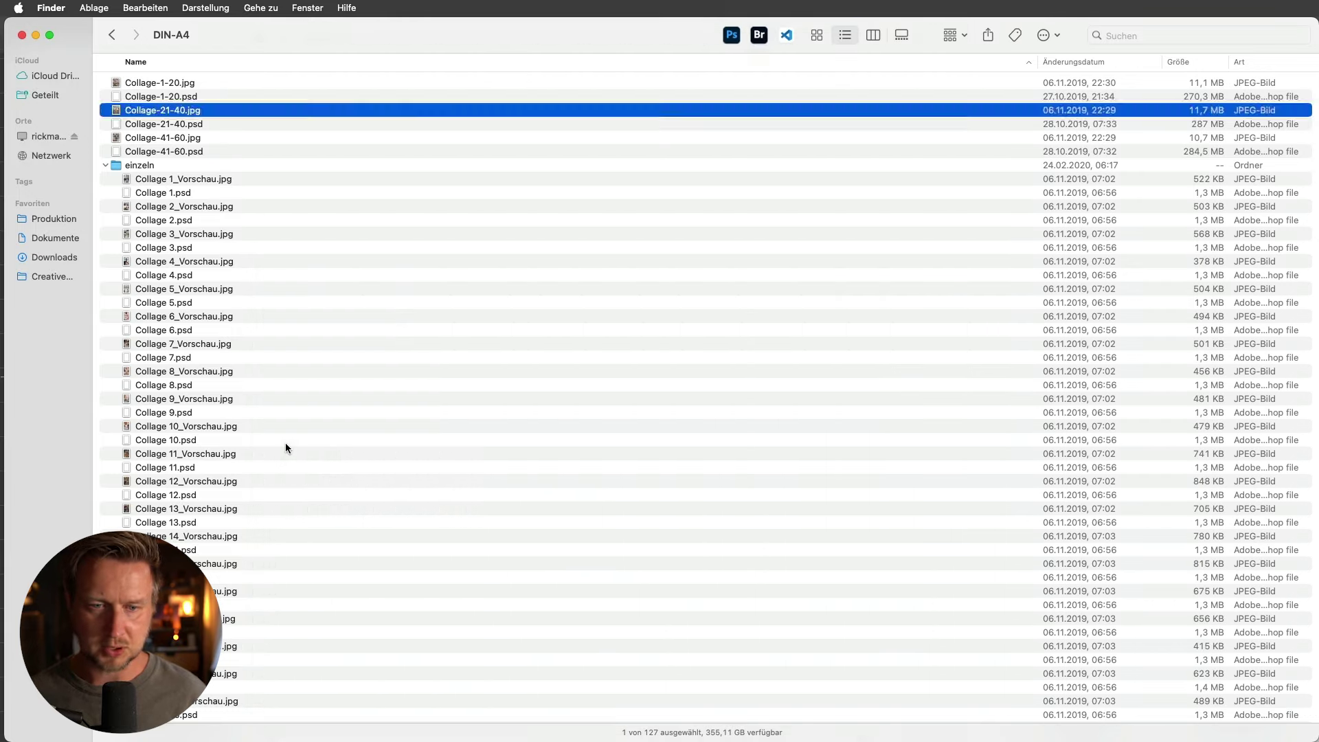
# Preview Collage 26_Vorschau.jpg, then open Collage 26.psd in Photoshop.
pyautogui.scroll(-5, 286, 442)
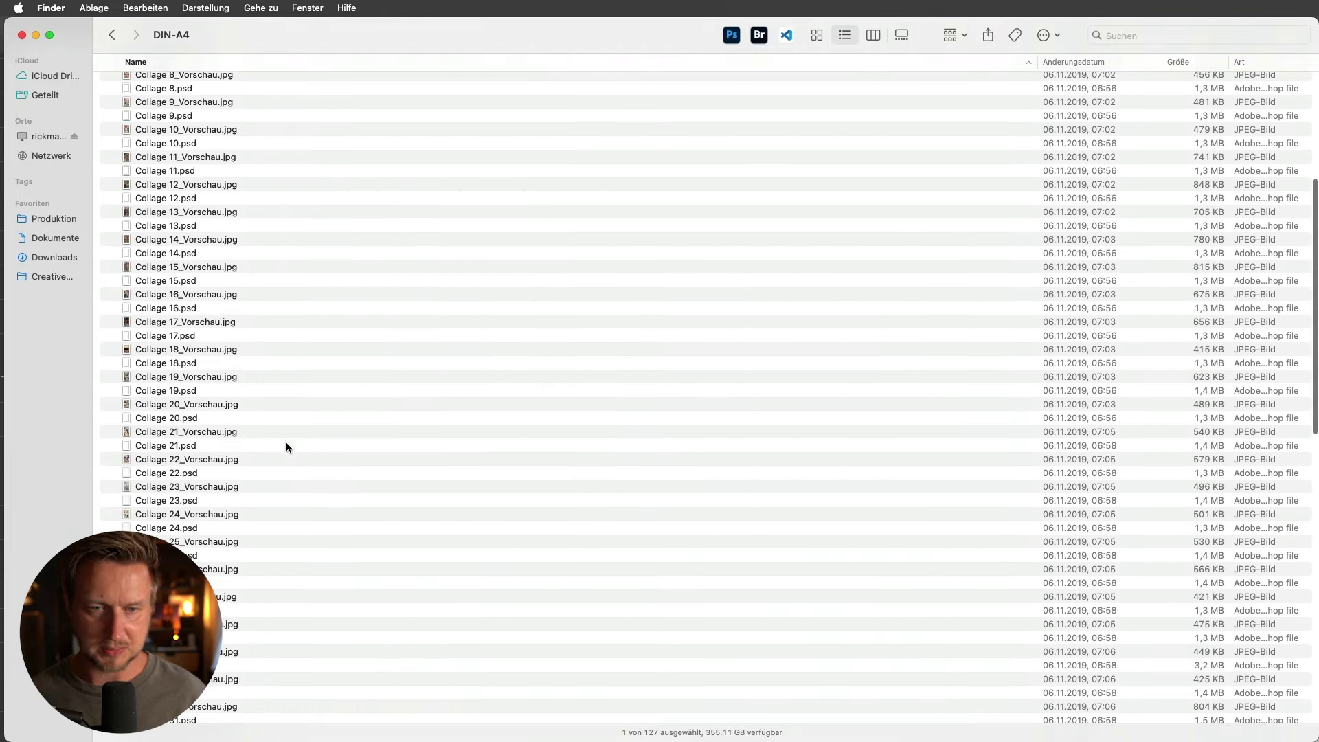
pyautogui.click(235, 572)
pyautogui.press('space')
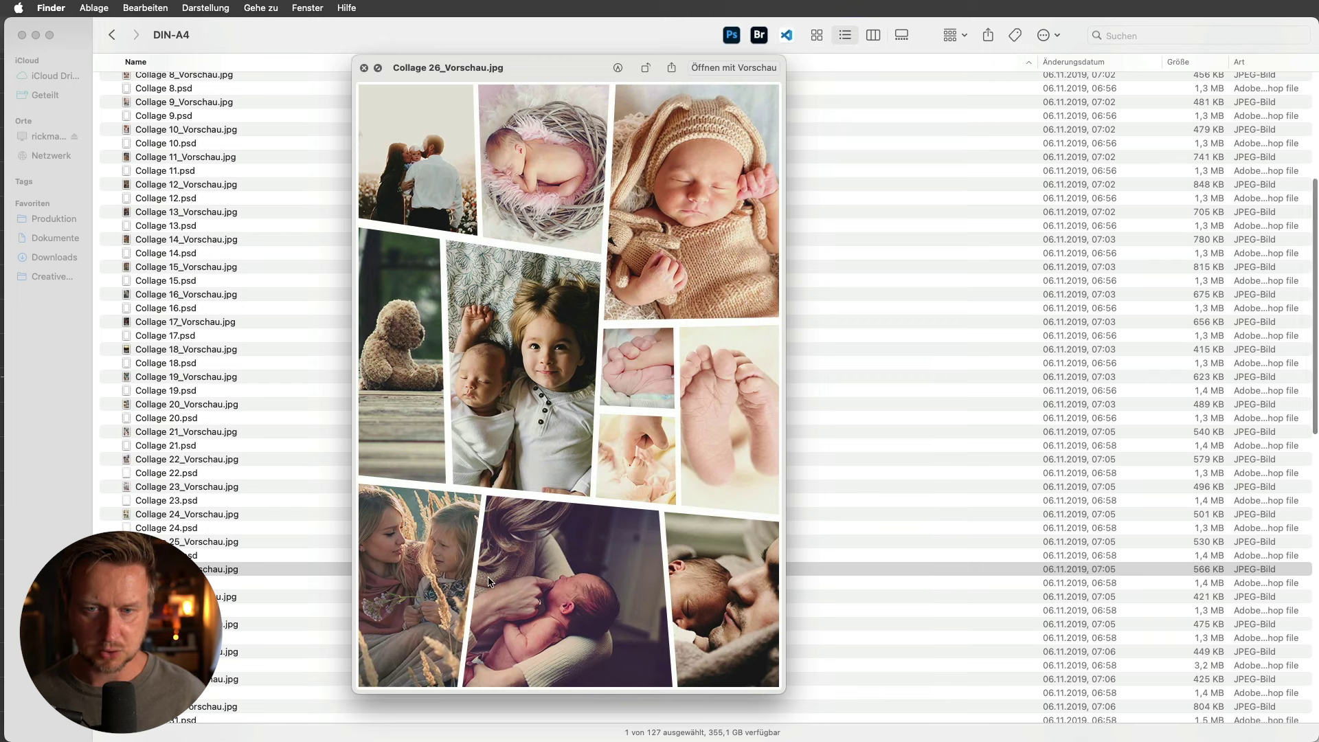
pyautogui.press('space')
pyautogui.moveTo(206, 582); pyautogui.dragTo(733, 36)
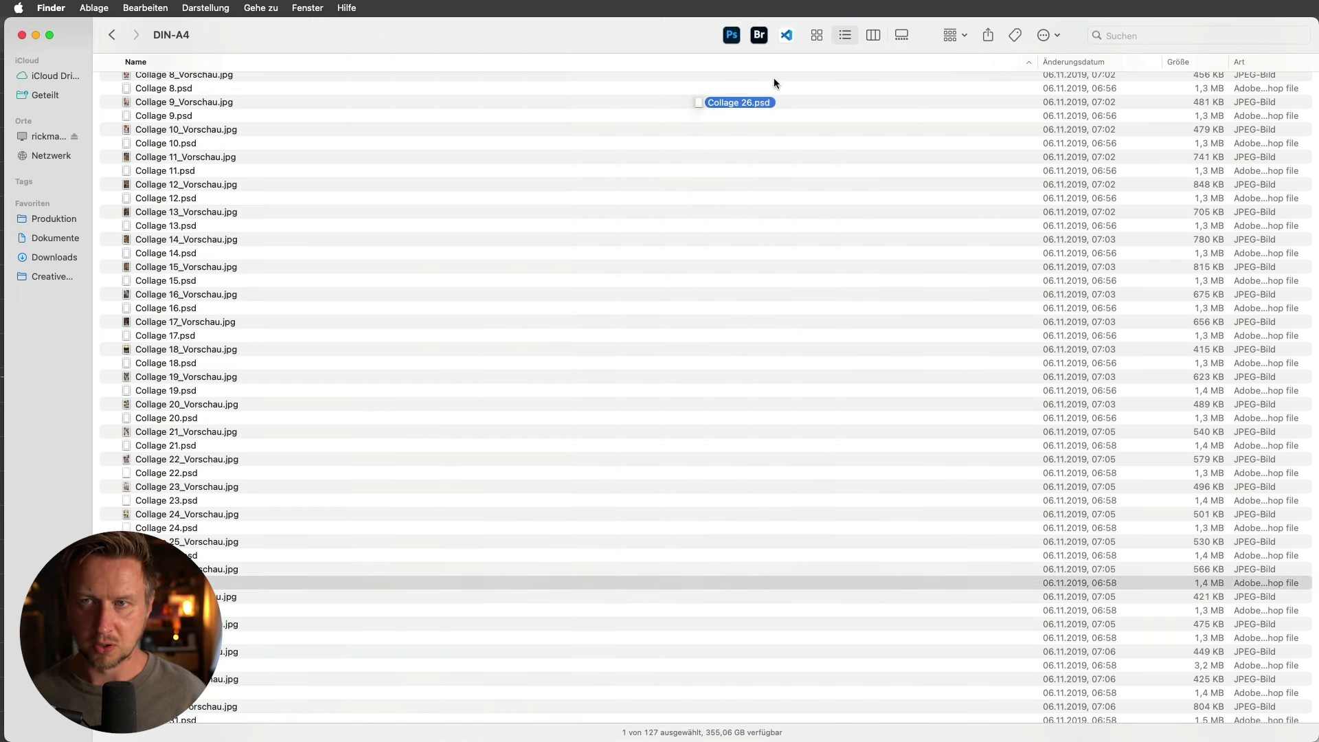
# Place photos in the top row, left-middle, centre flag and small right-middle frames.
pyautogui.press('Return')
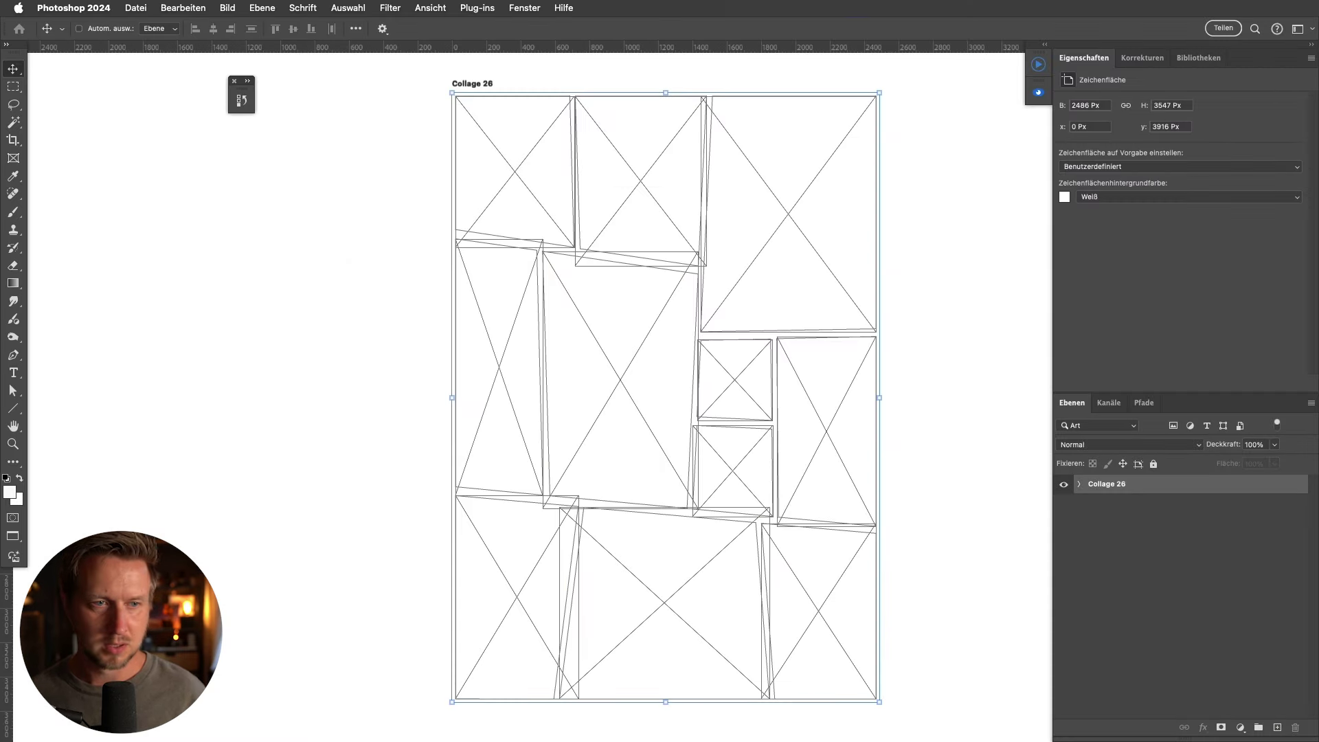
pyautogui.moveTo(270, 229); pyautogui.dragTo(510, 195)
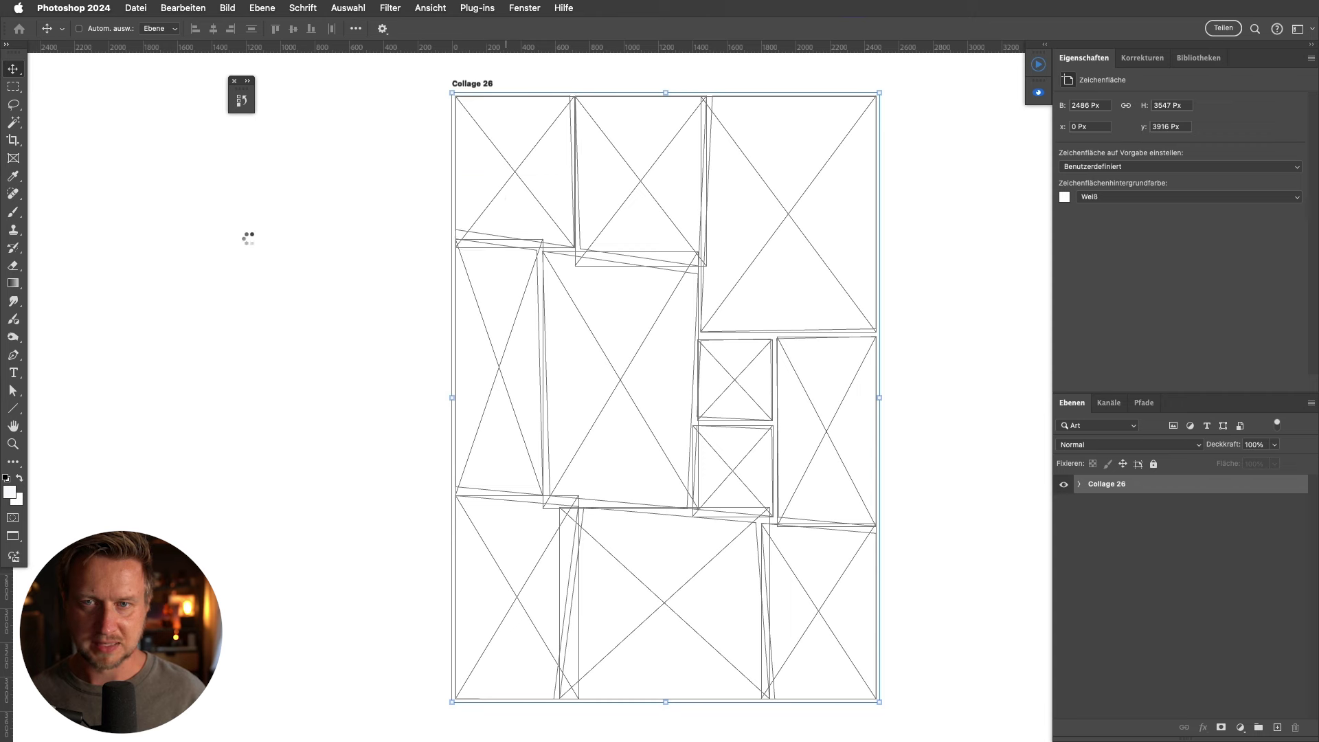
pyautogui.moveTo(286, 252); pyautogui.dragTo(712, 212)
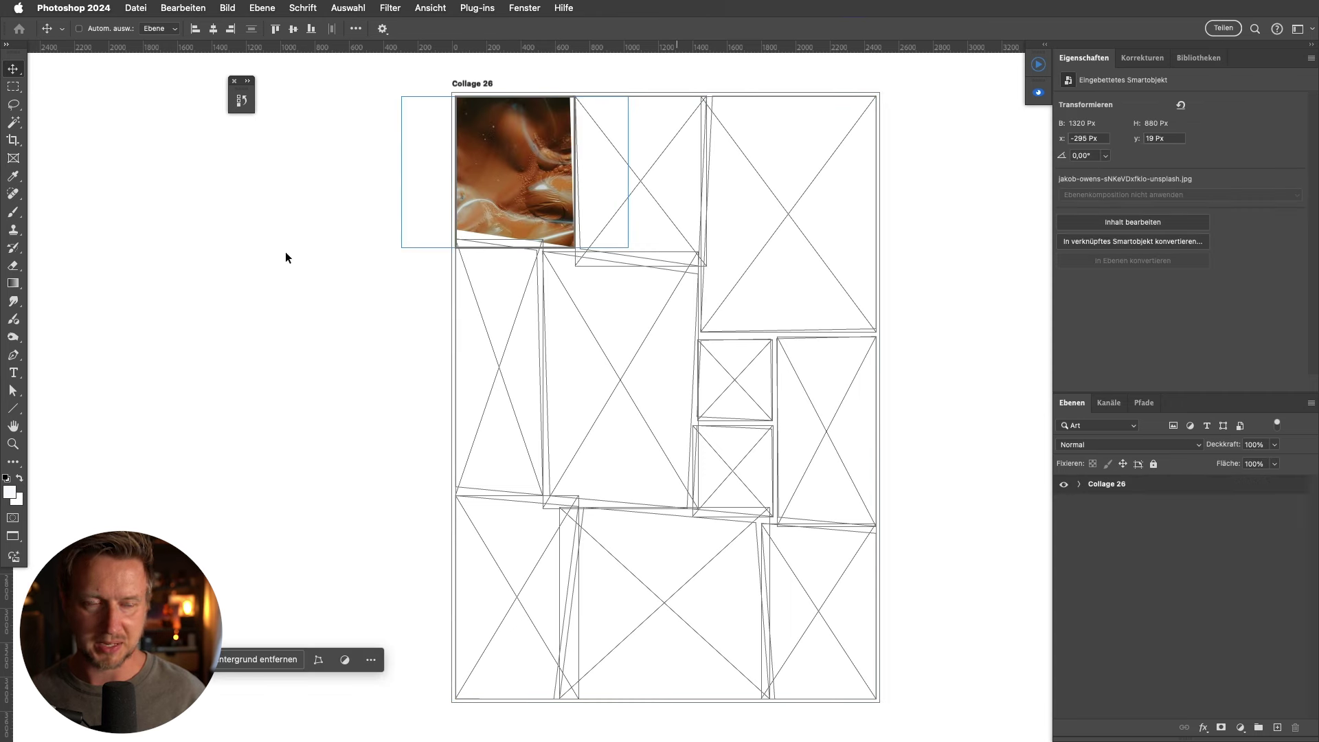
pyautogui.moveTo(322, 286); pyautogui.dragTo(797, 237)
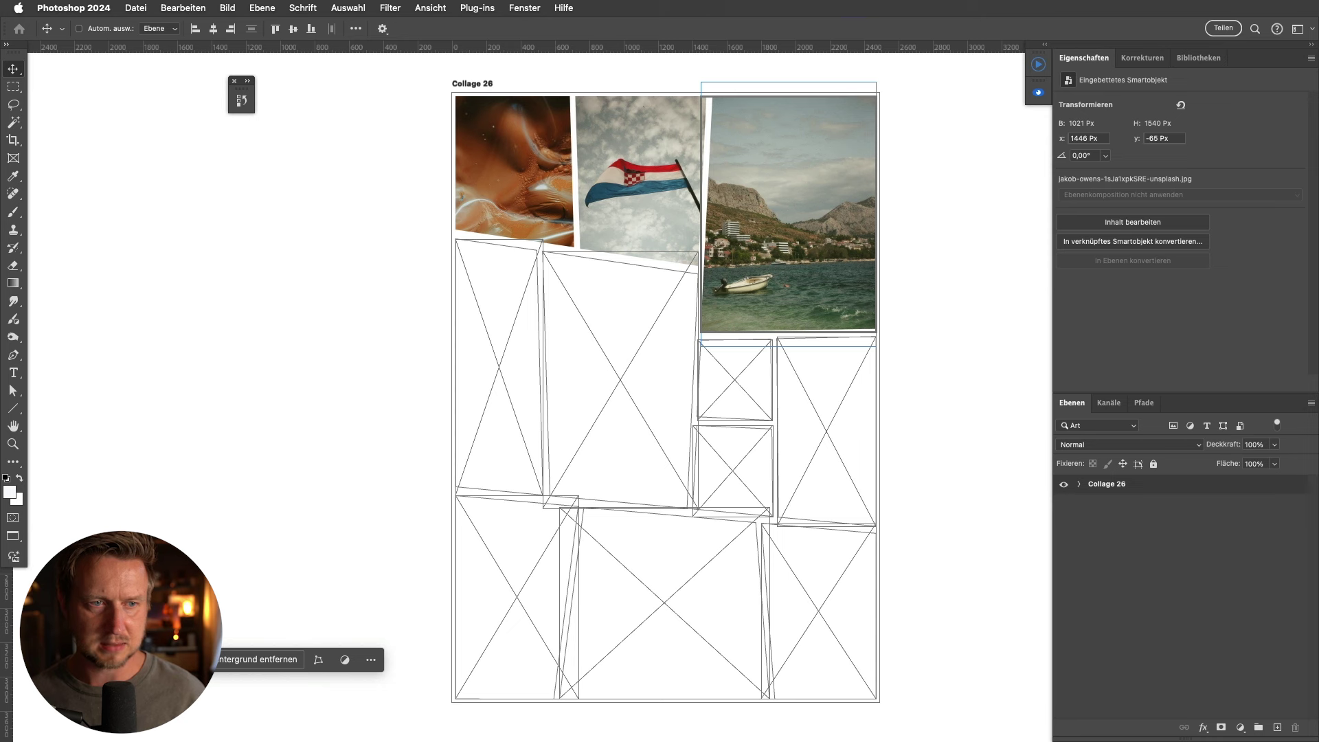
pyautogui.moveTo(371, 374); pyautogui.dragTo(521, 379)
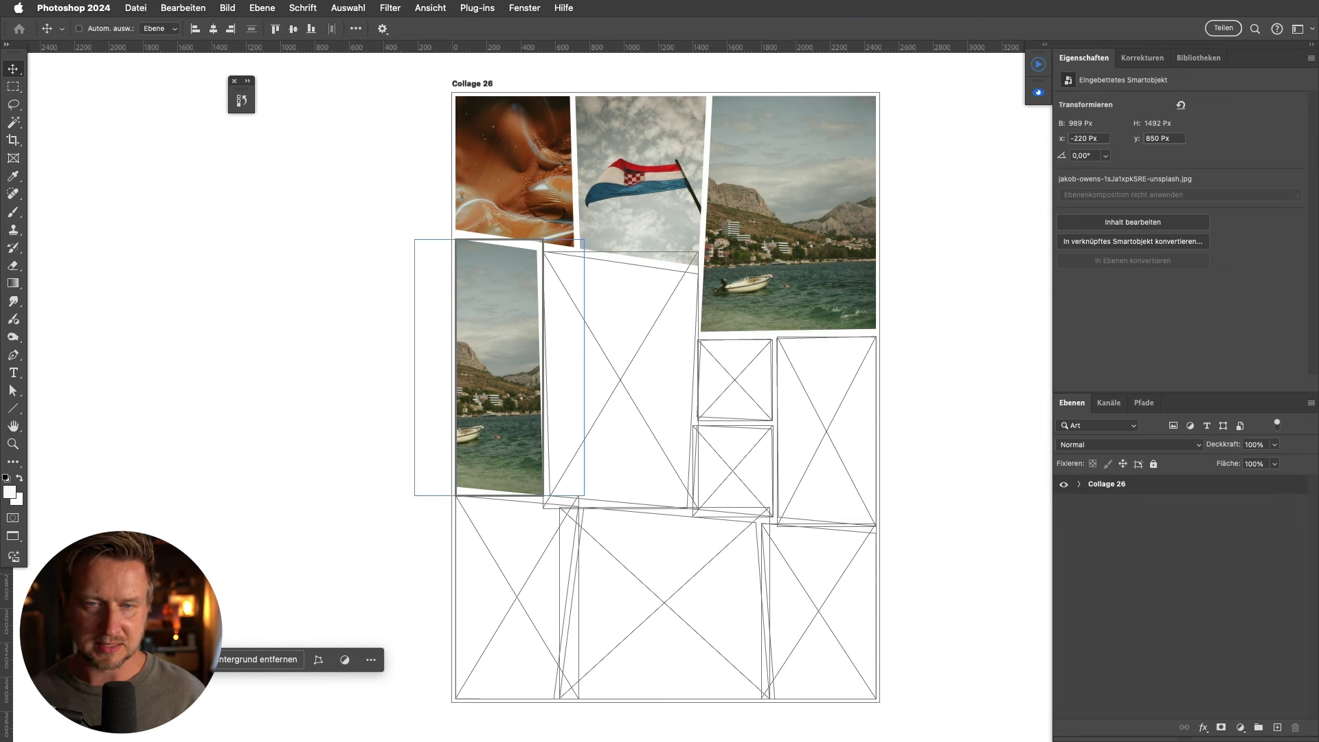
pyautogui.moveTo(638, 392); pyautogui.dragTo(635, 390)
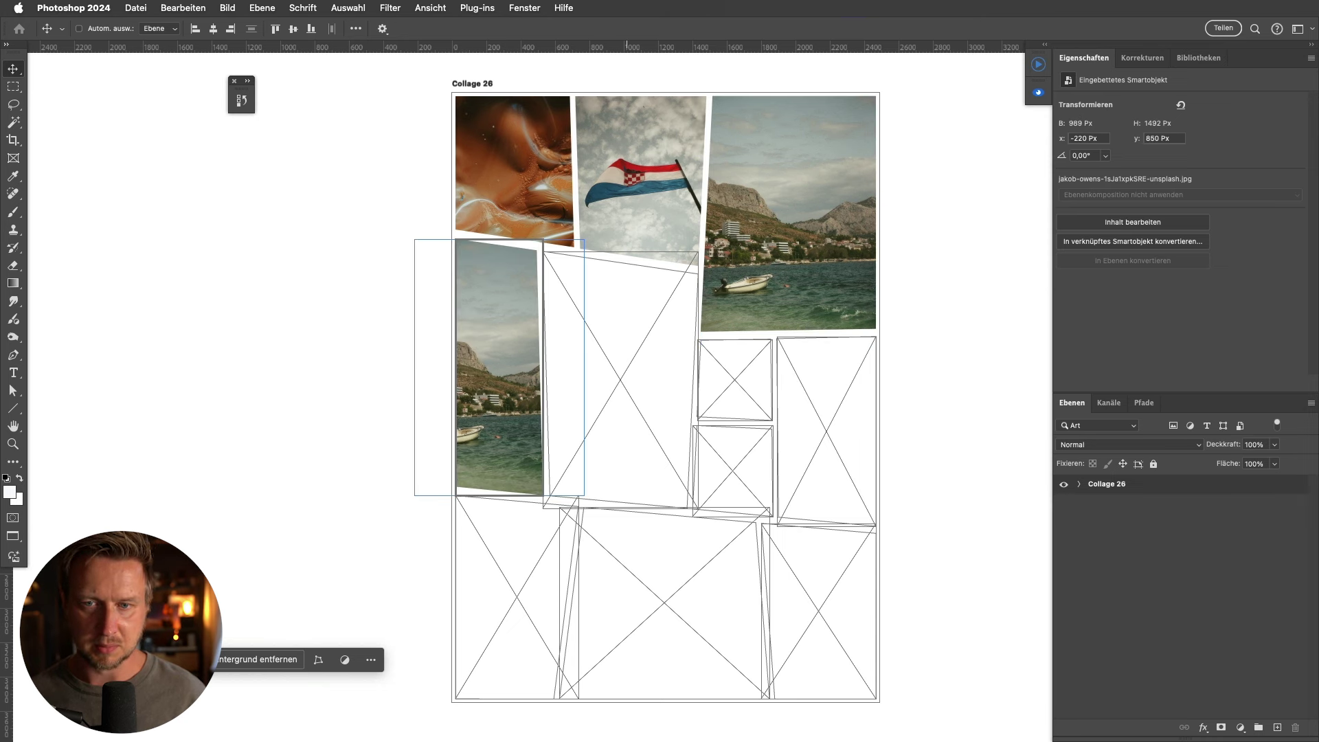
pyautogui.moveTo(683, 471)
pyautogui.mouseDown()
pyautogui.moveTo(733, 470)
pyautogui.moveTo(734, 379)
pyautogui.mouseUp()
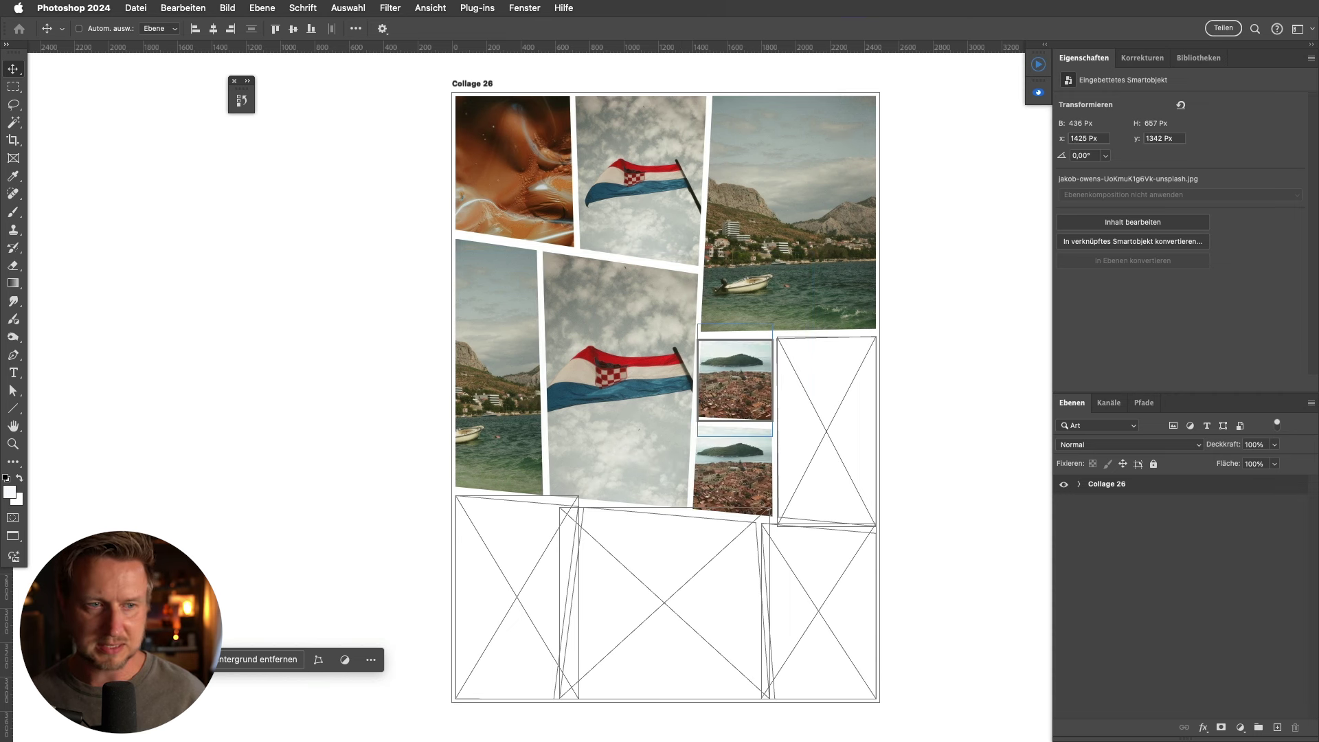
# Fill the tall right, upper small and three bottom frames with stone window, harbour, waterfall, Dubrovnik and dark photos.
pyautogui.moveTo(69, 460); pyautogui.dragTo(800, 447)
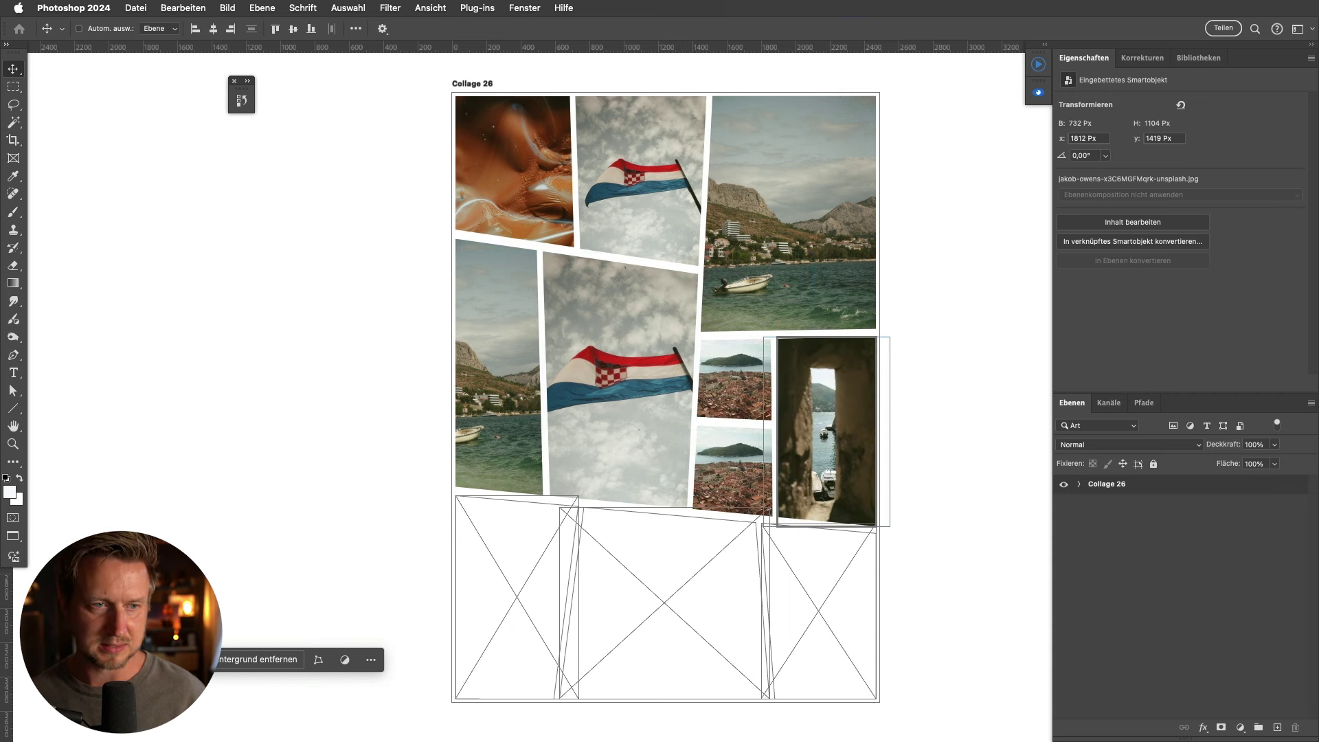
pyautogui.moveTo(69, 460); pyautogui.dragTo(734, 379)
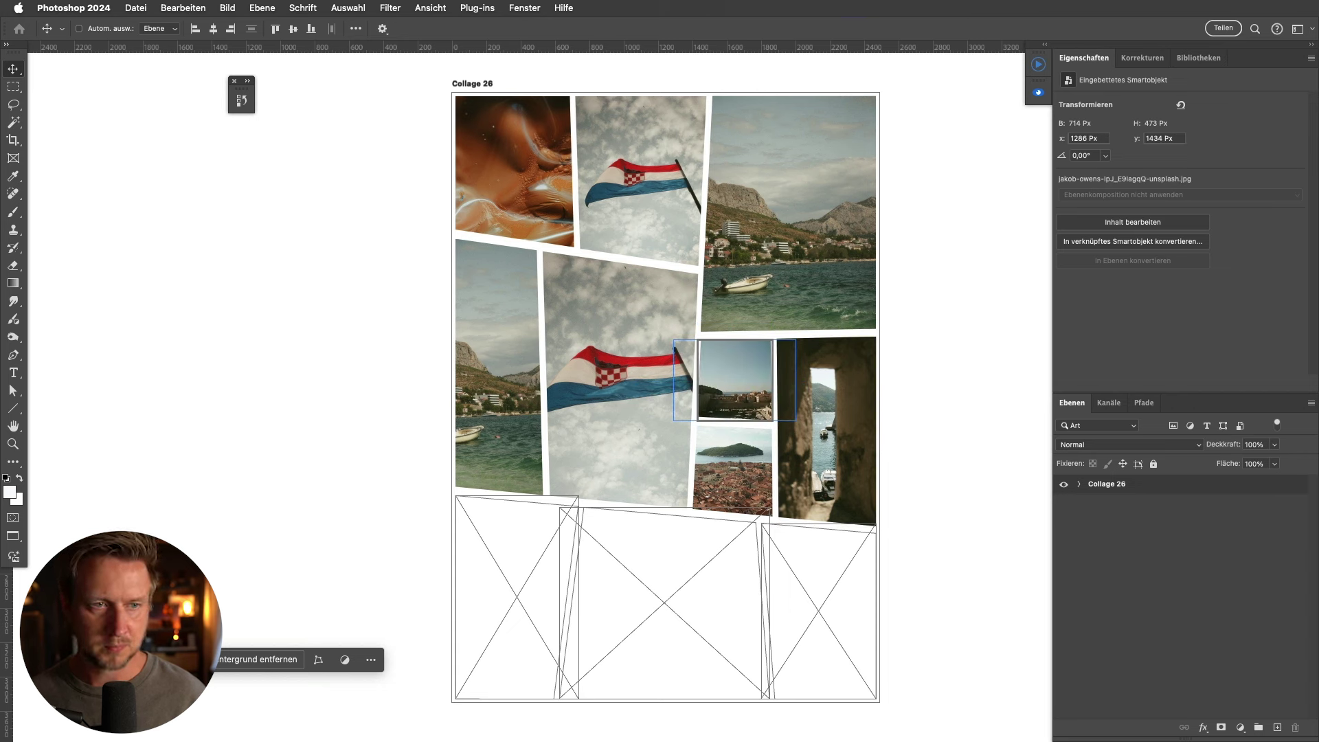
pyautogui.moveTo(68, 460); pyautogui.dragTo(509, 590)
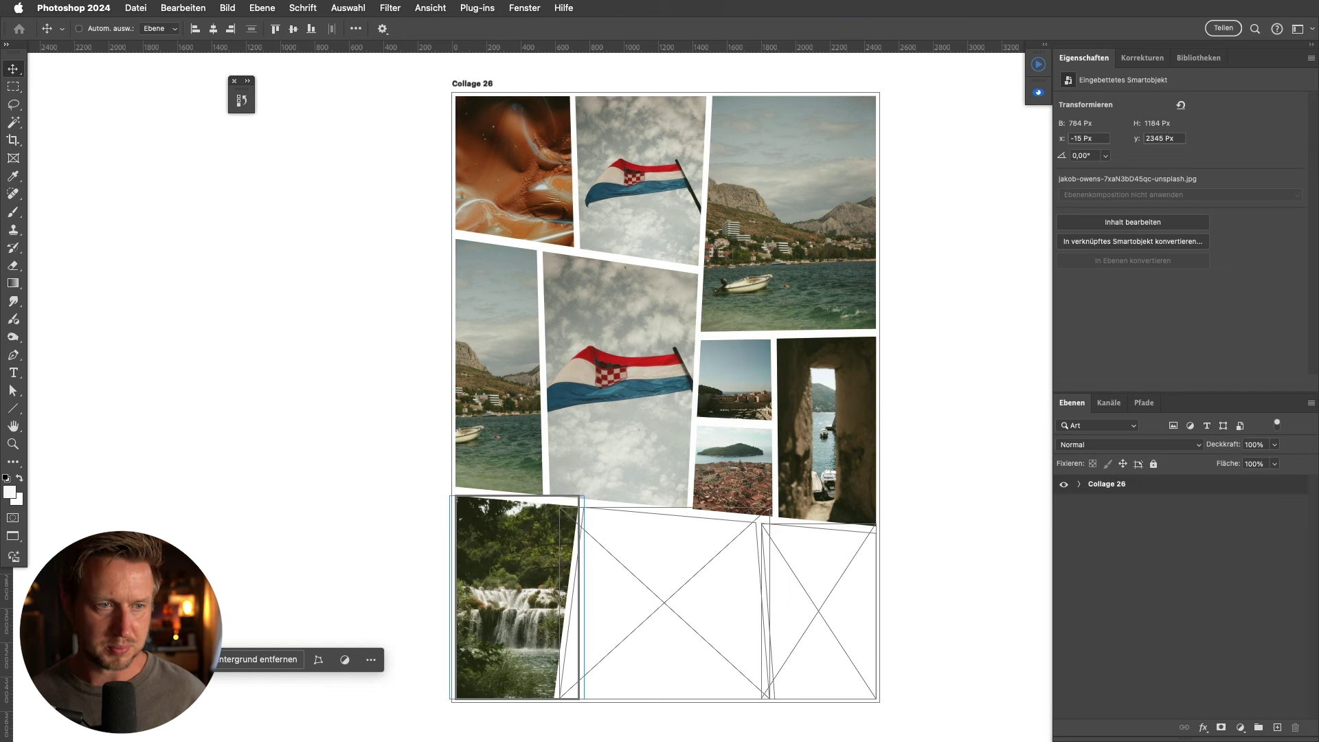
pyautogui.moveTo(68, 460); pyautogui.dragTo(591, 573)
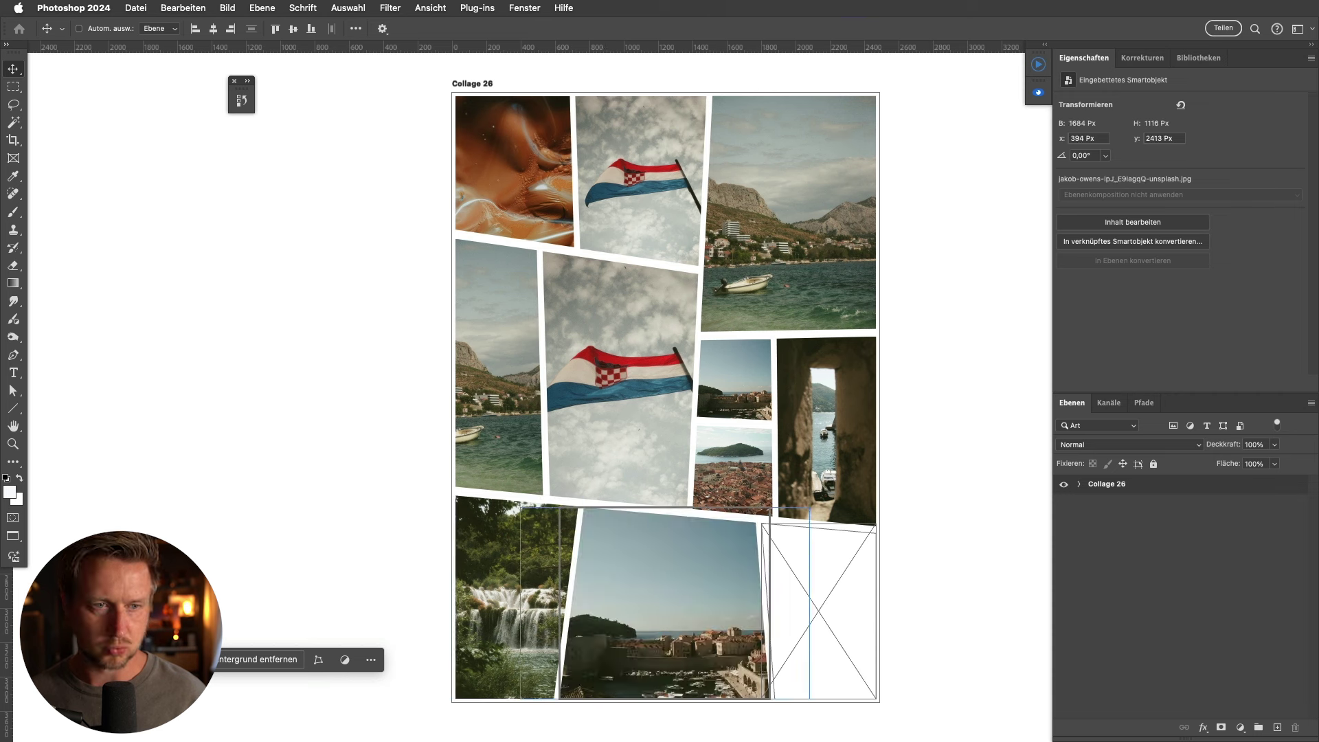
pyautogui.moveTo(69, 460)
pyautogui.mouseDown()
pyautogui.moveTo(869, 587)
pyautogui.moveTo(850, 588)
pyautogui.mouseUp()
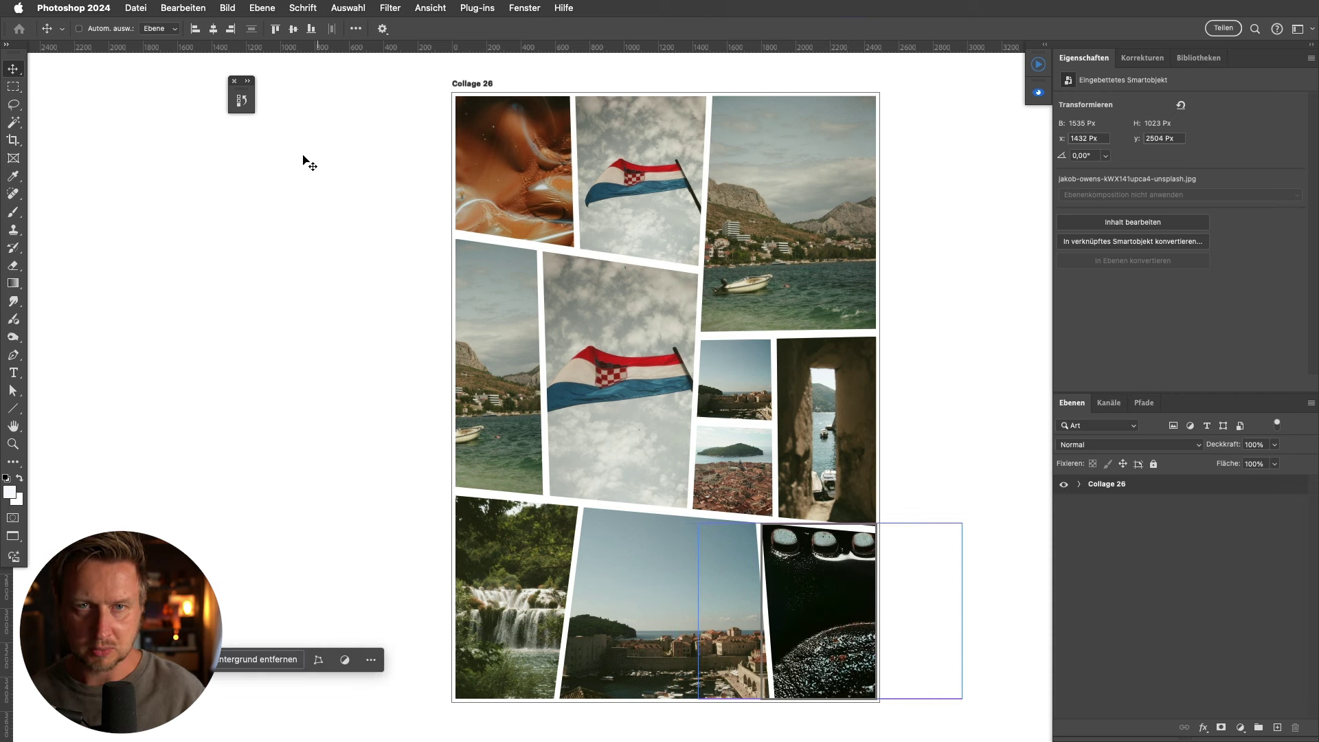
# Free-transform the dark bottom-right photo larger so it covers its frame.
pyautogui.click(183, 8)
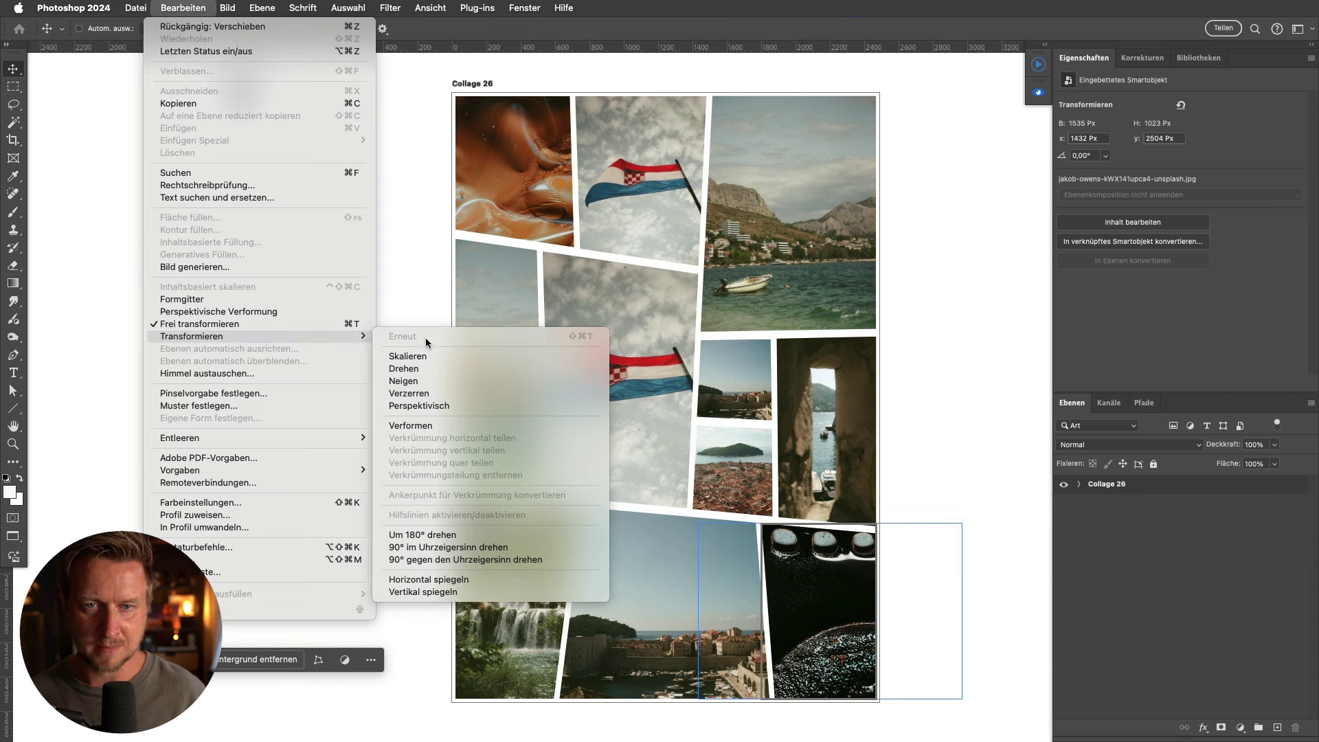
pyautogui.click(199, 324)
pyautogui.hotkey('ctrl', 't')
pyautogui.moveTo(962, 523)
pyautogui.mouseDown()
pyautogui.moveTo(1028, 480)
pyautogui.moveTo(1016, 489)
pyautogui.mouseUp()
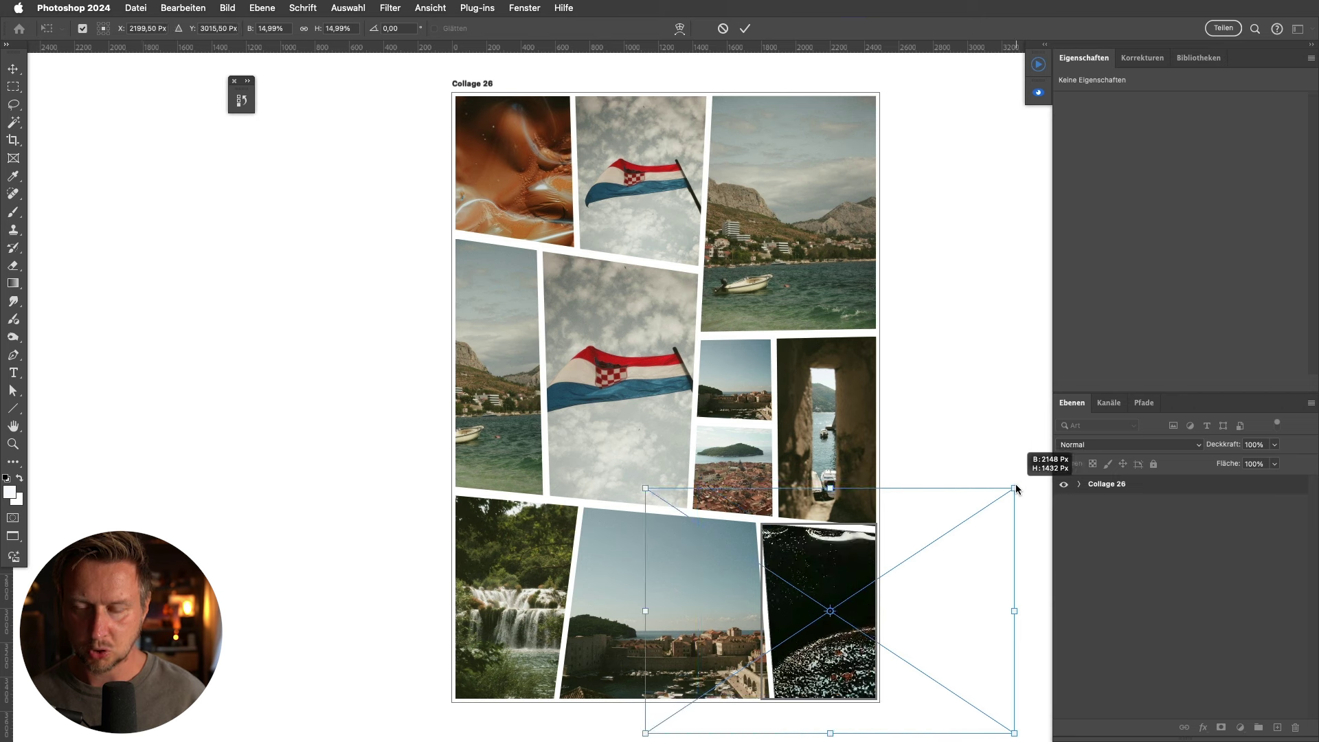
pyautogui.press('Return')
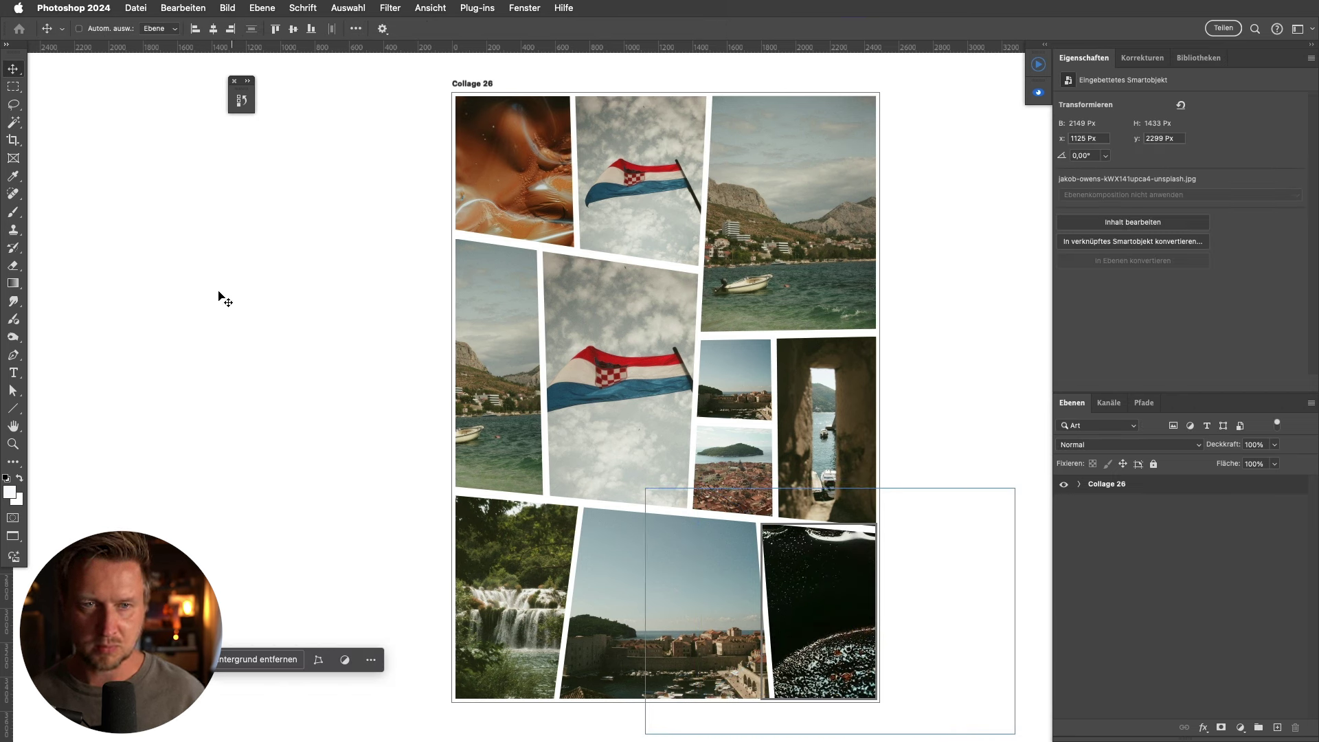
pyautogui.click(1087, 489)
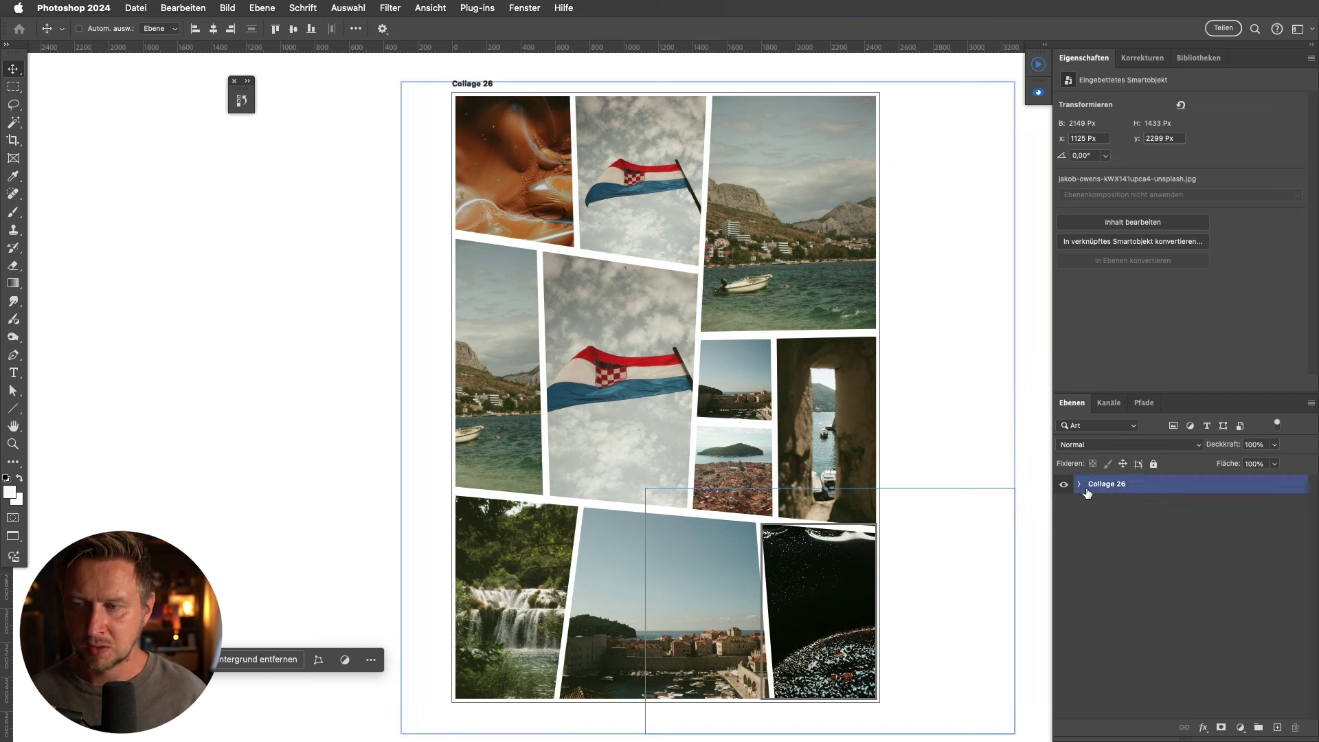
pyautogui.click(1079, 486)
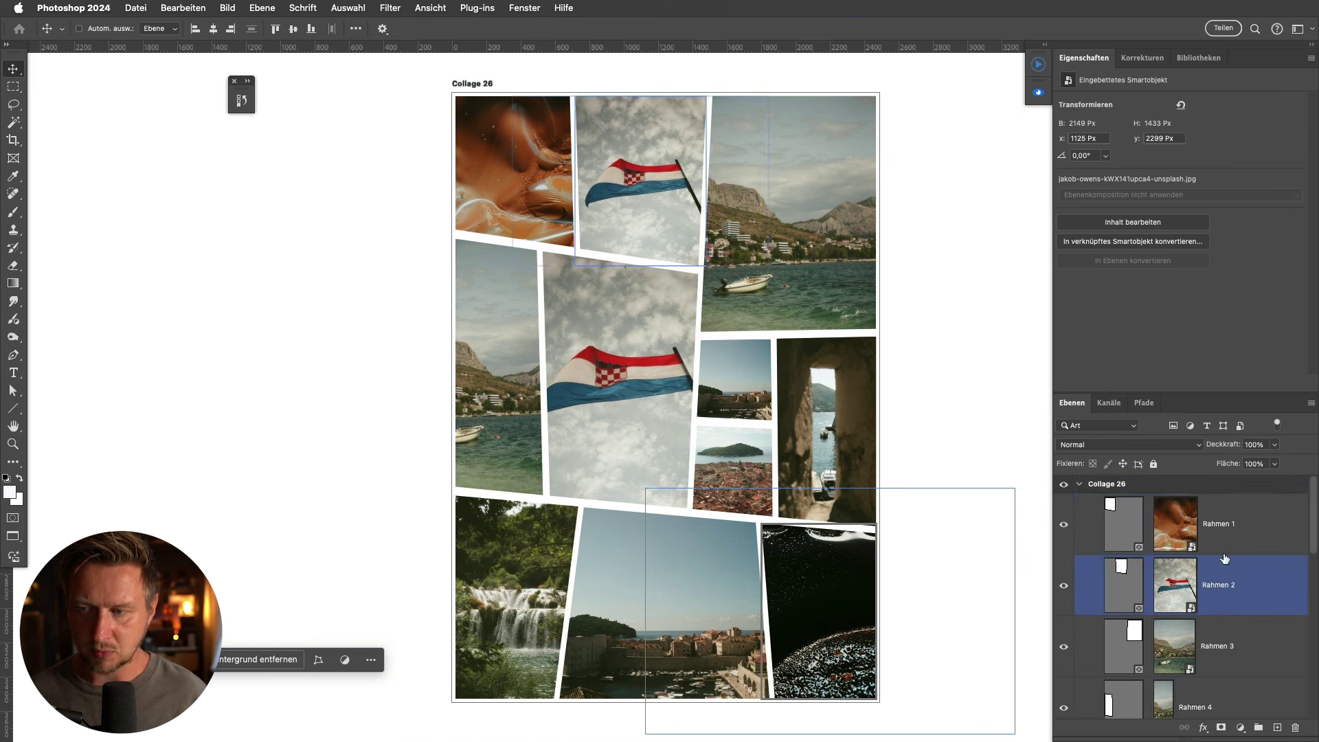
pyautogui.scroll(-3, 1225, 558)
pyautogui.scroll(-2, 1225, 558)
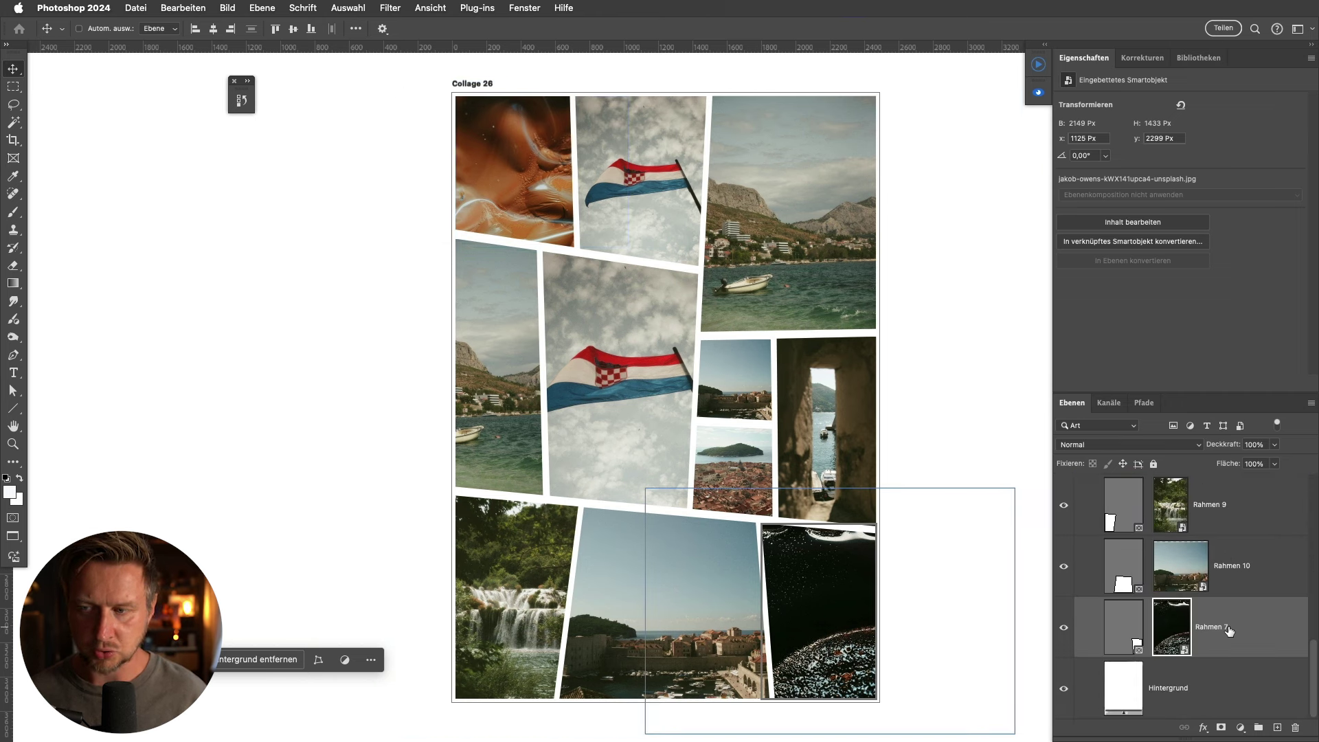
pyautogui.click(1143, 686)
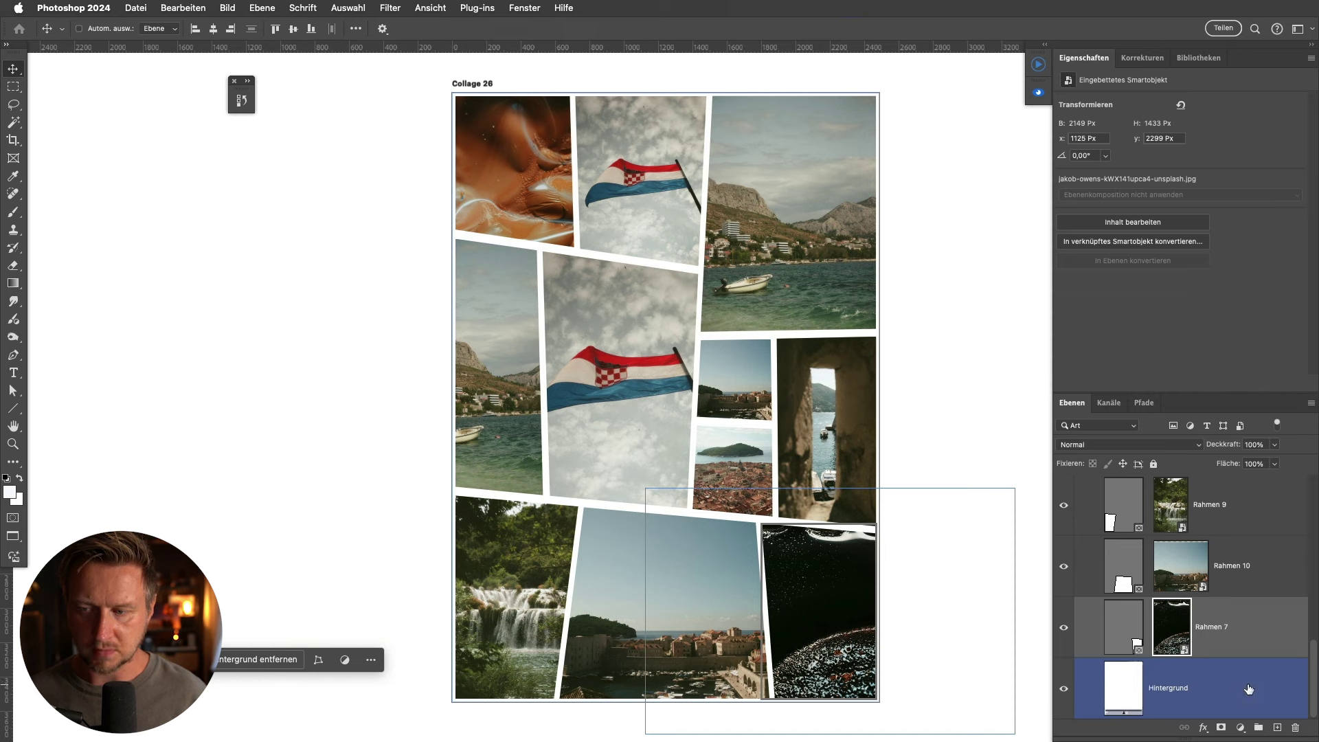
pyautogui.click(1240, 727)
pyautogui.click(1264, 526)
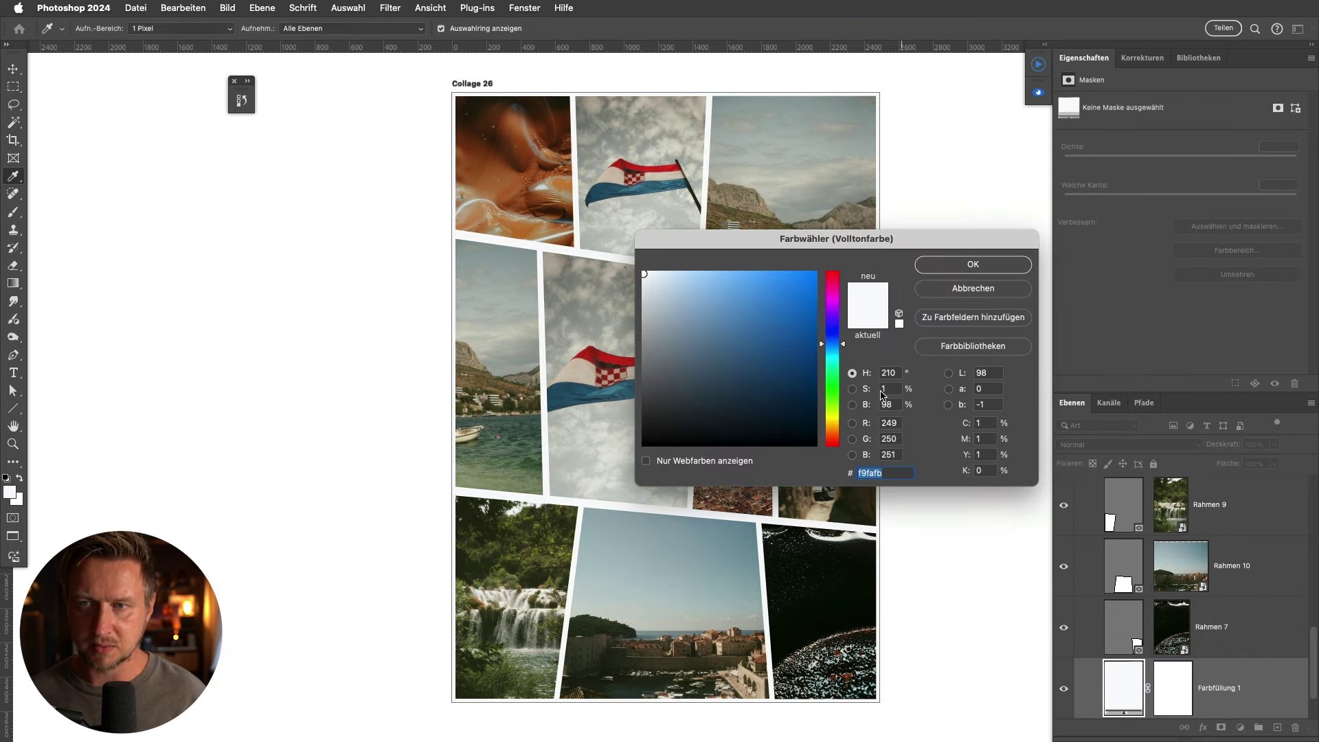
pyautogui.click(972, 265)
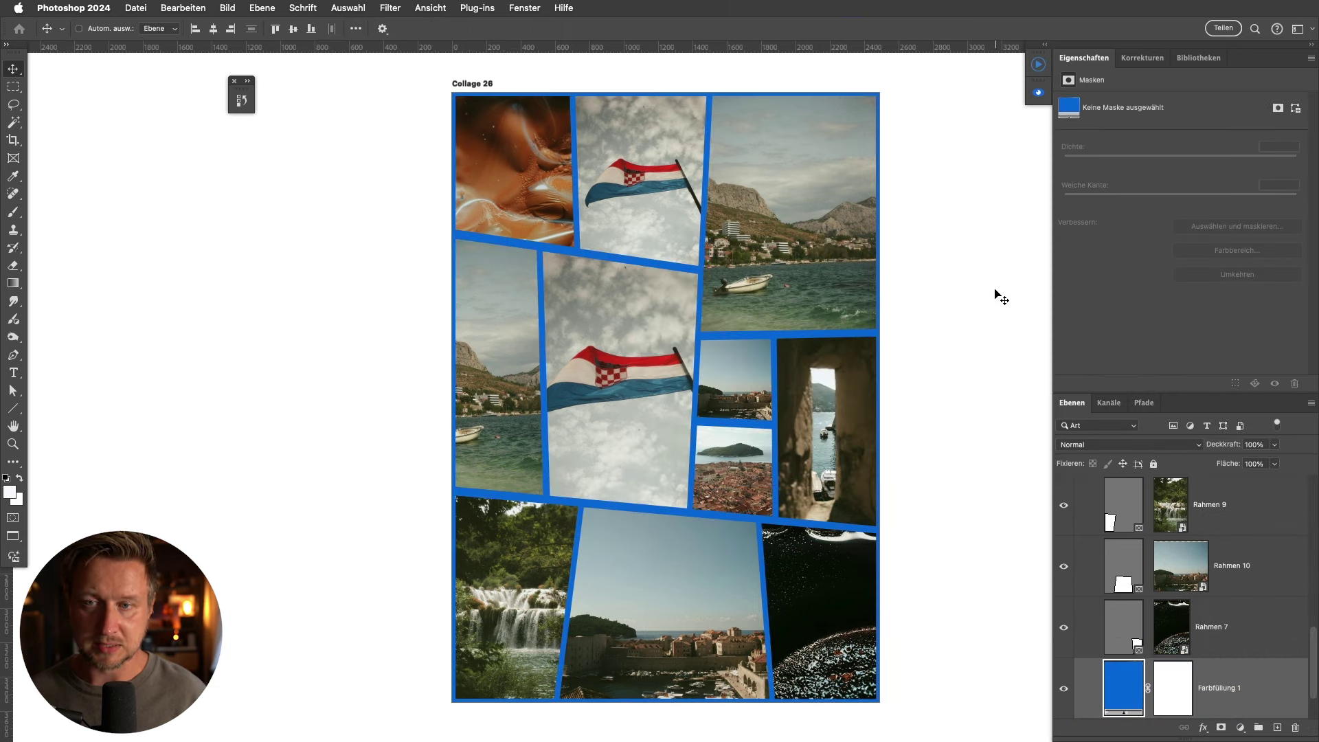
pyautogui.doubleClick(1120, 676)
pyautogui.moveTo(773, 357); pyautogui.dragTo(590, 490)
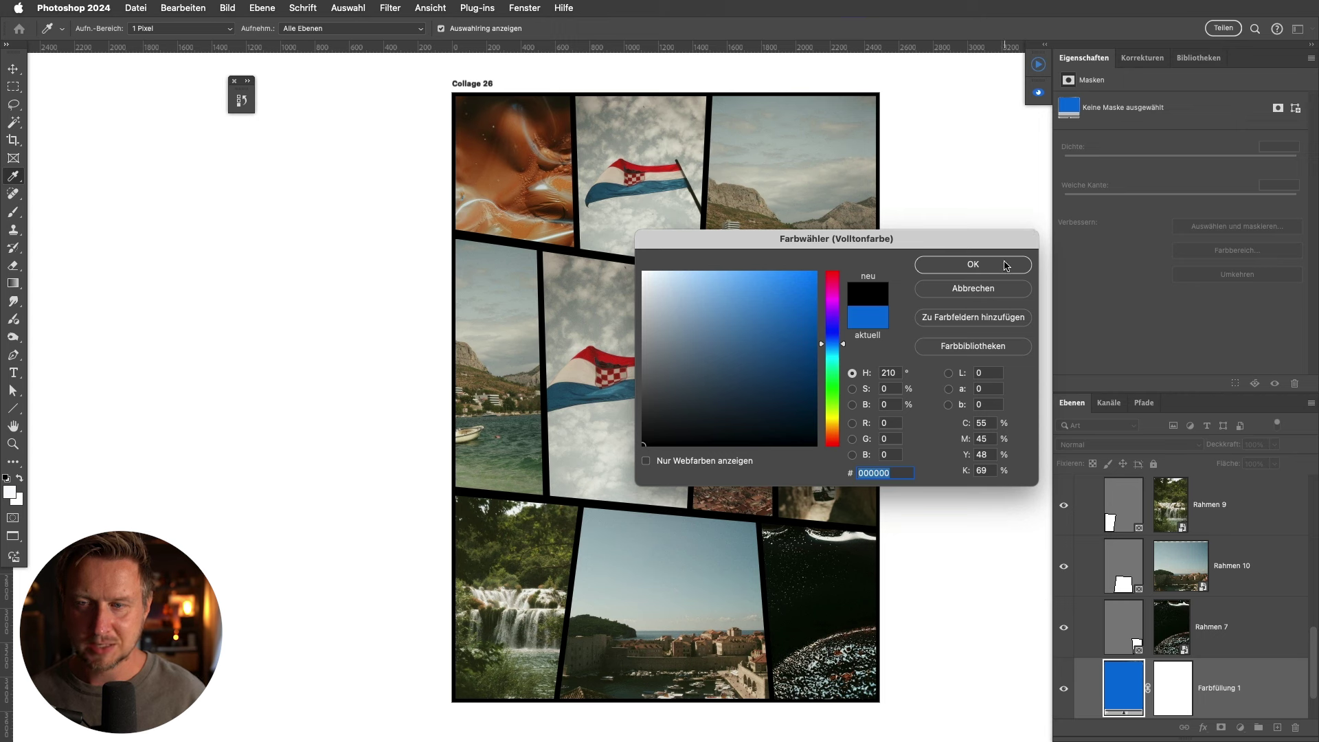
pyautogui.click(1005, 265)
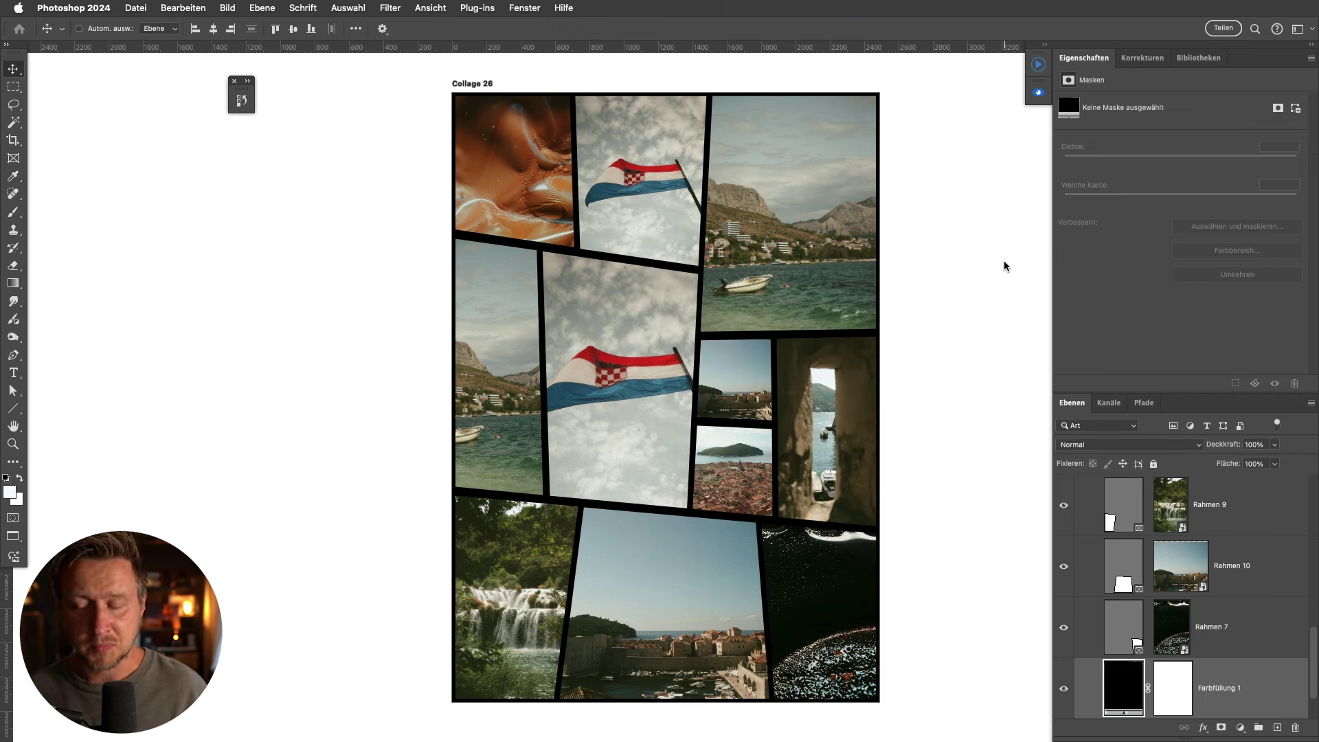
pyautogui.press('Delete')
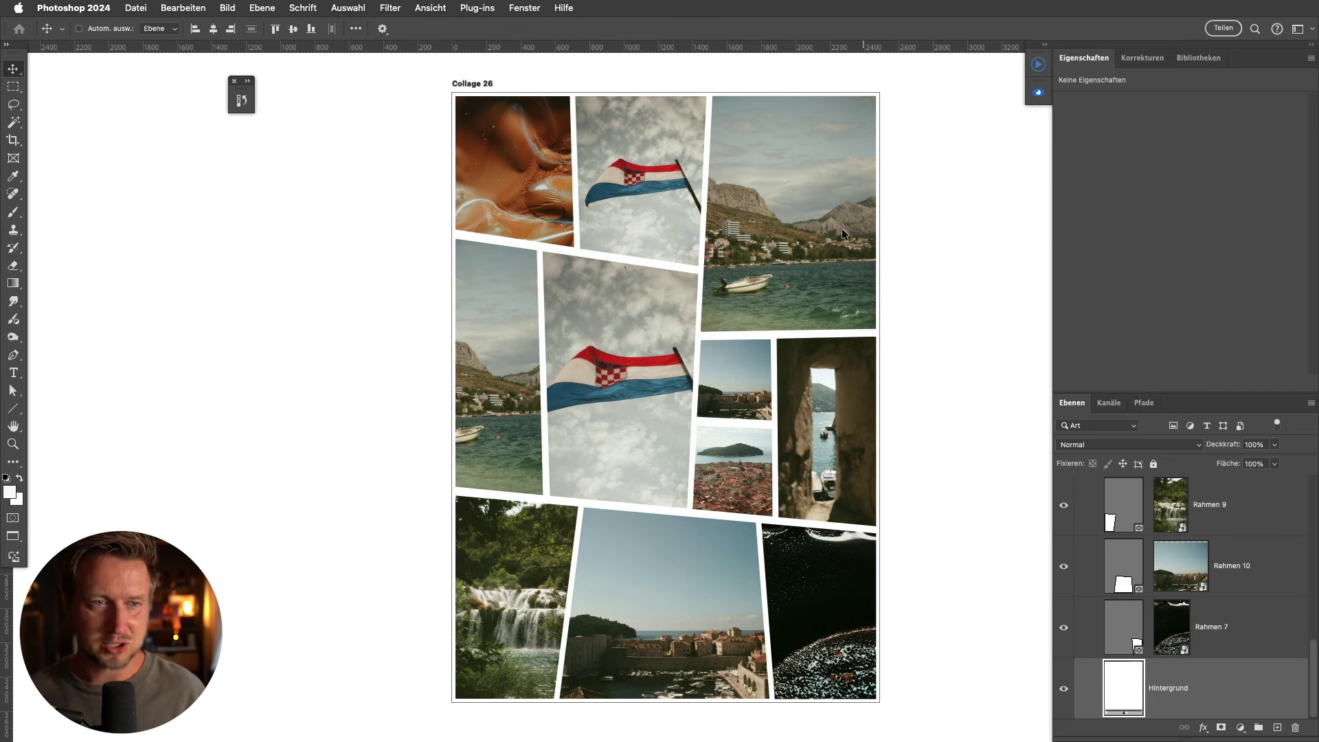
# Switch back to Finder and Quick Look Collage-1-20.jpg at the top of DIN-A4.
pyautogui.press('super+Tab')
pyautogui.scroll(10, 420, 132)
pyautogui.click(237, 83)
pyautogui.press('space')
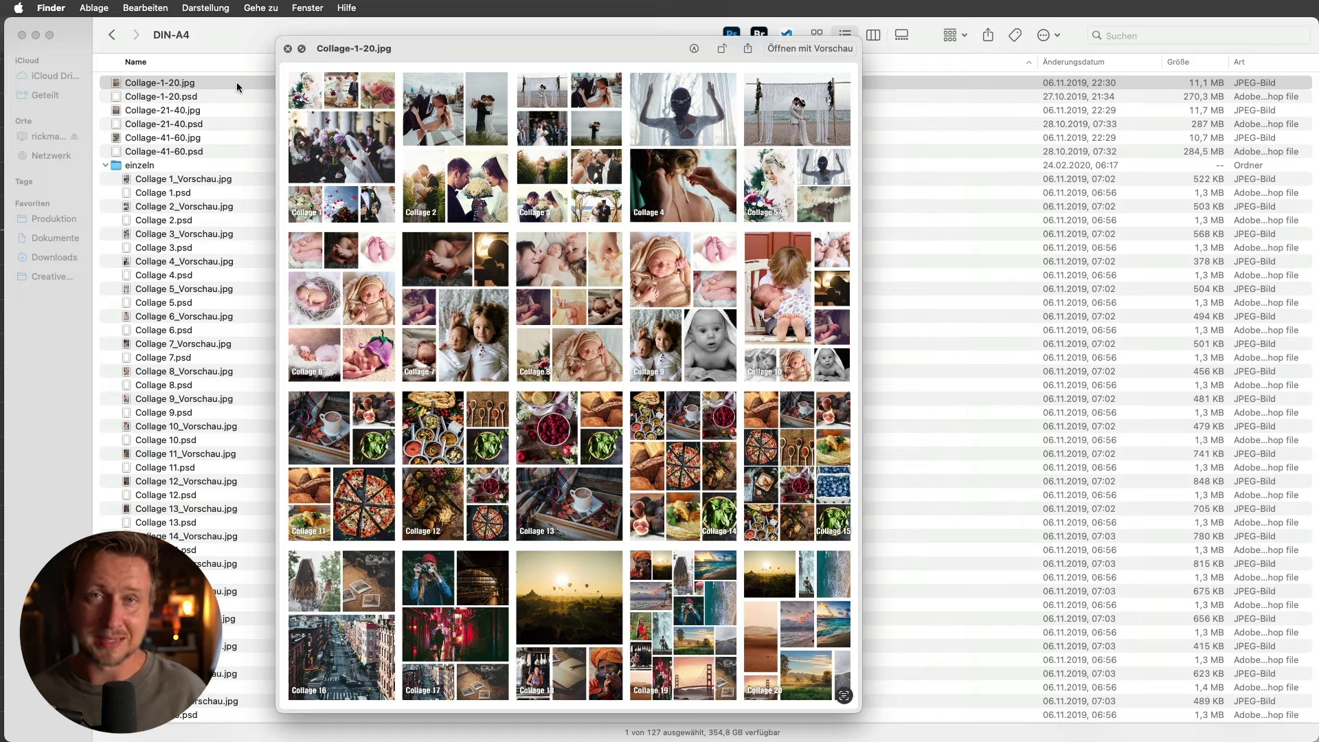